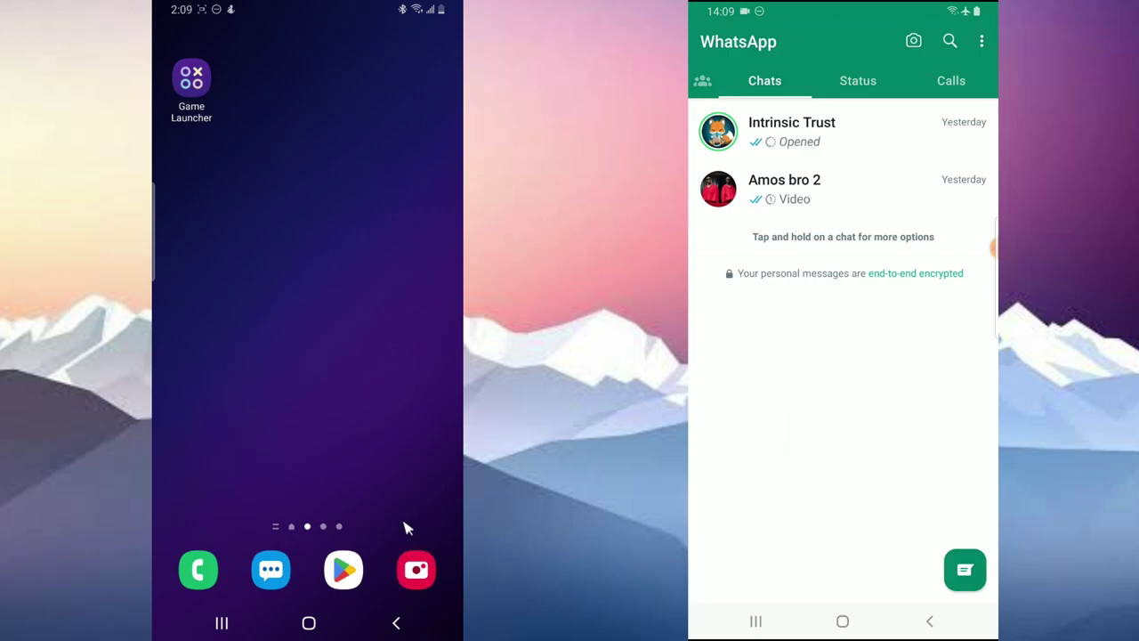
Step: Search Google Play for 'virtual android' and open Virtual Master – Android Clone from the results
left_click(341, 574)
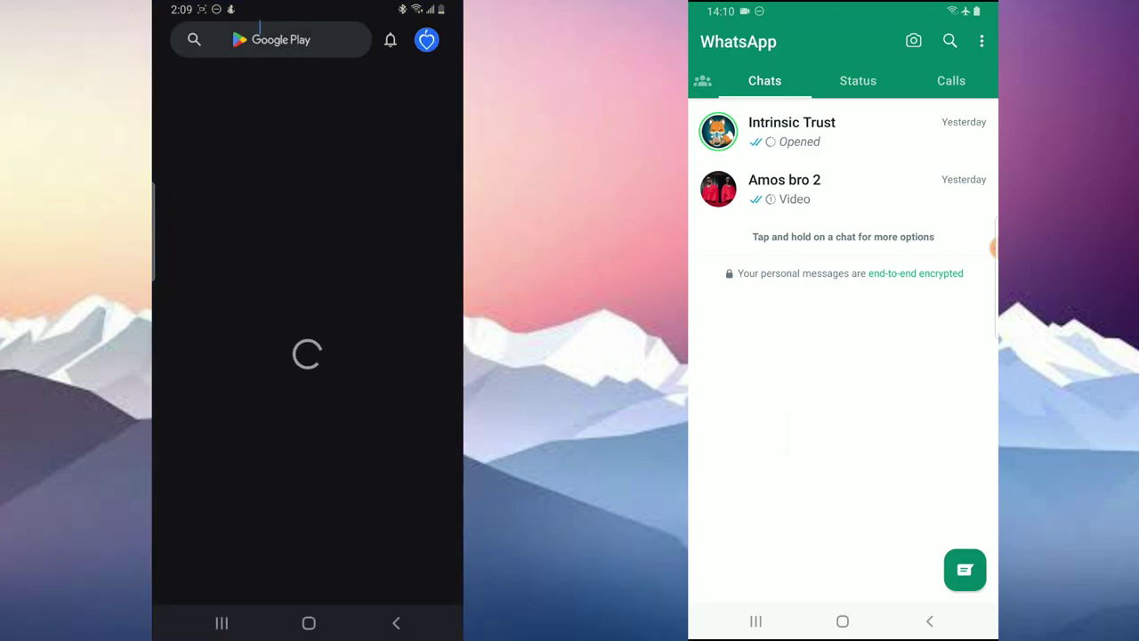
left_click(257, 39)
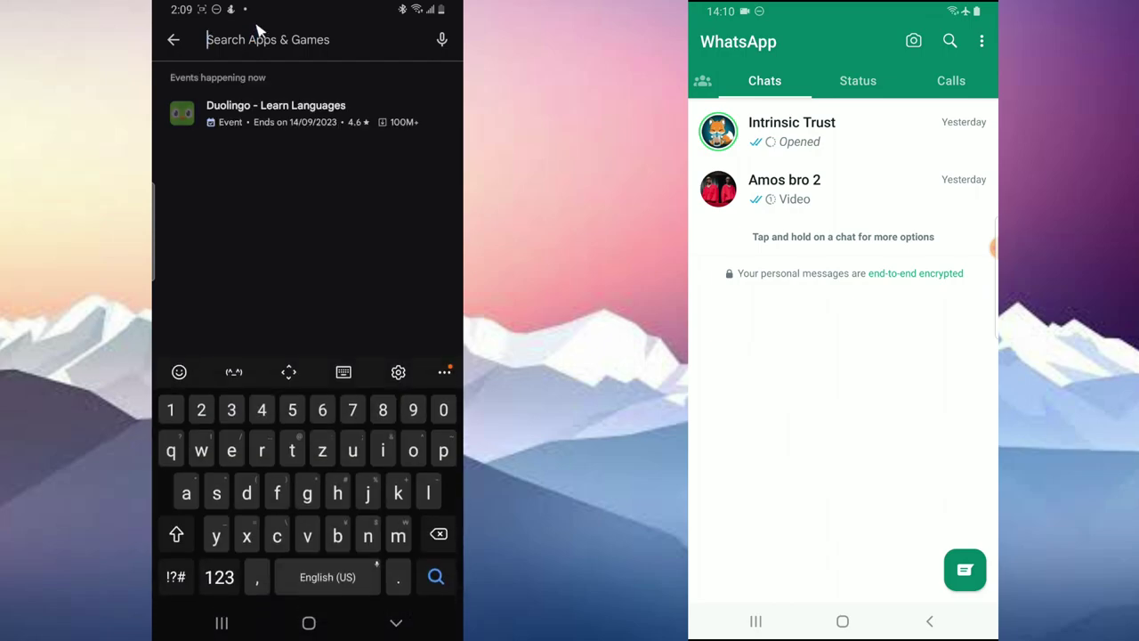
type("vi")
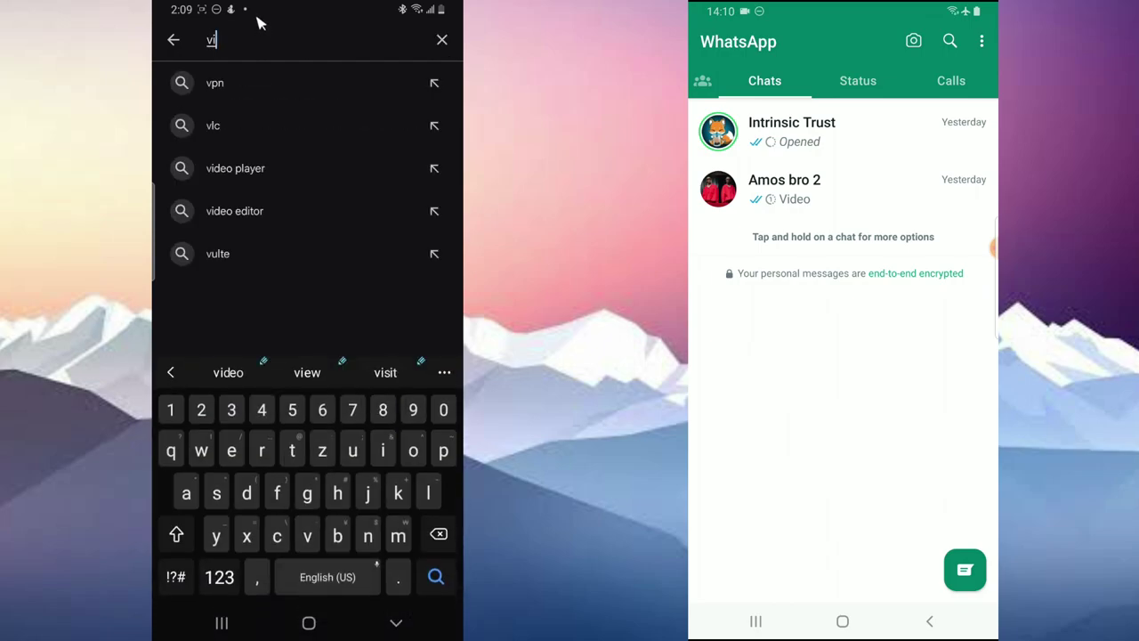
type("r")
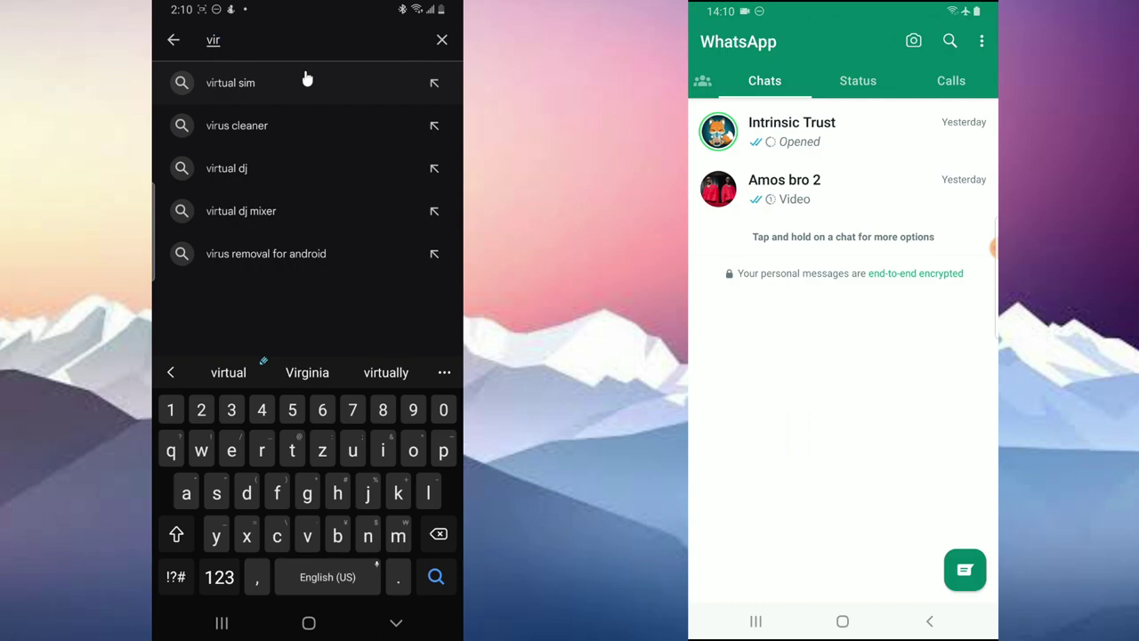
type("tual a")
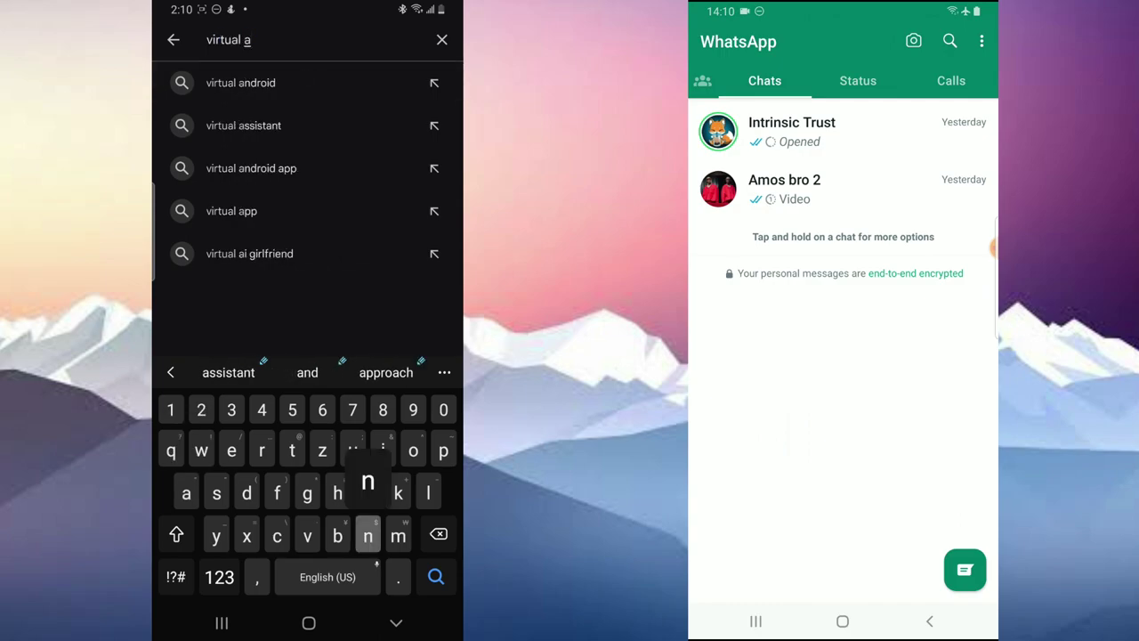
type("ndroid")
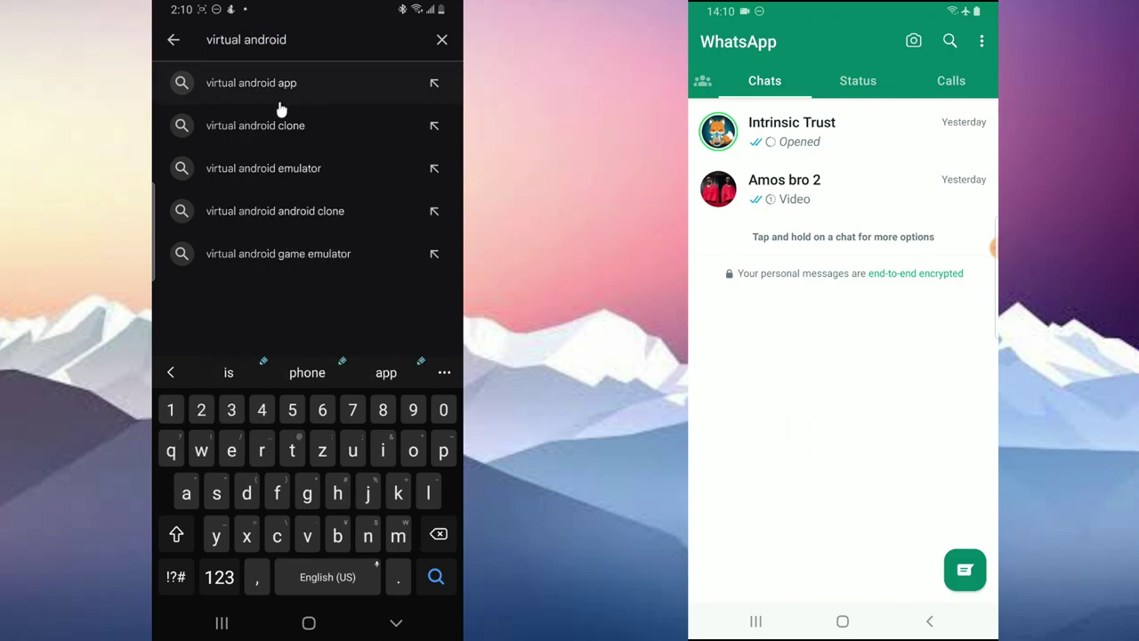
left_click(296, 87)
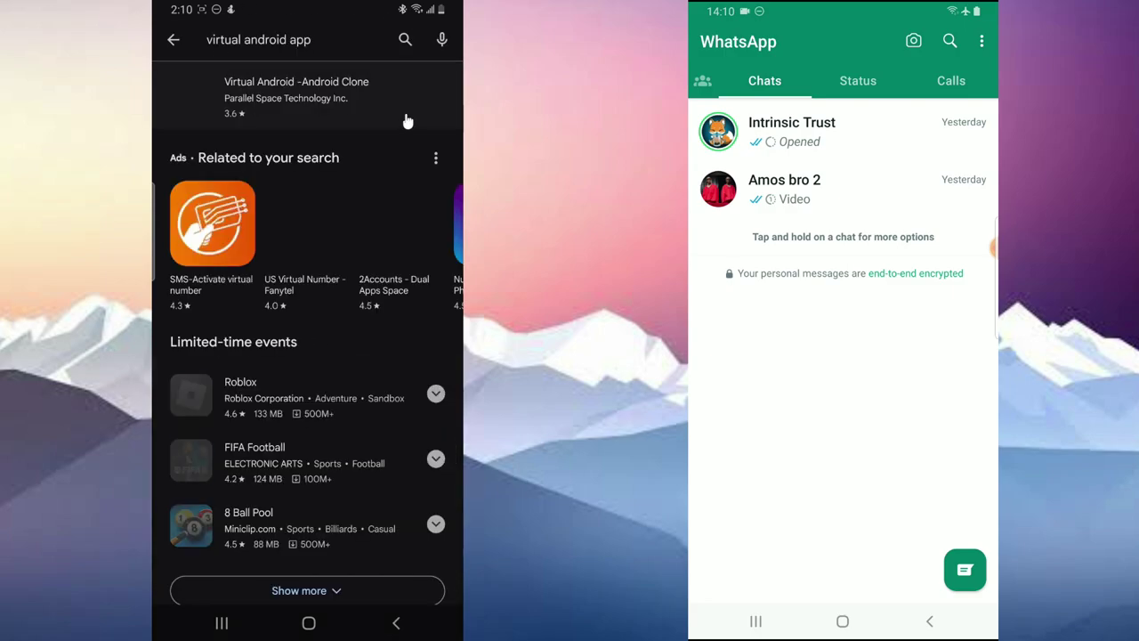
scroll(303, 402, "down", 5)
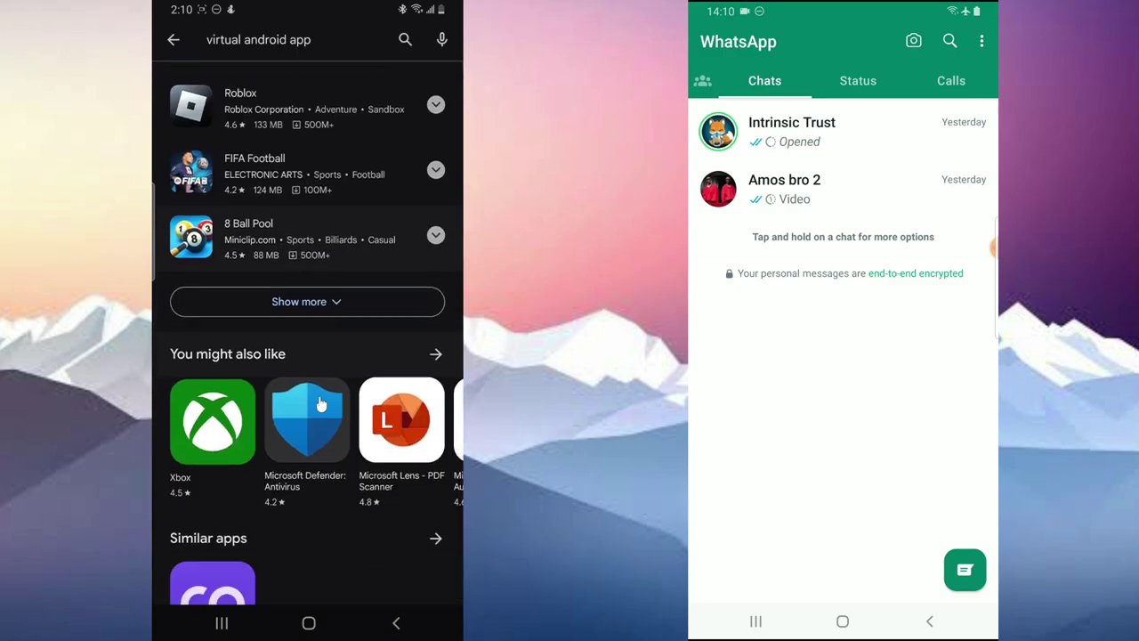
scroll(303, 436, "down", 1)
scroll(293, 458, "down", 2)
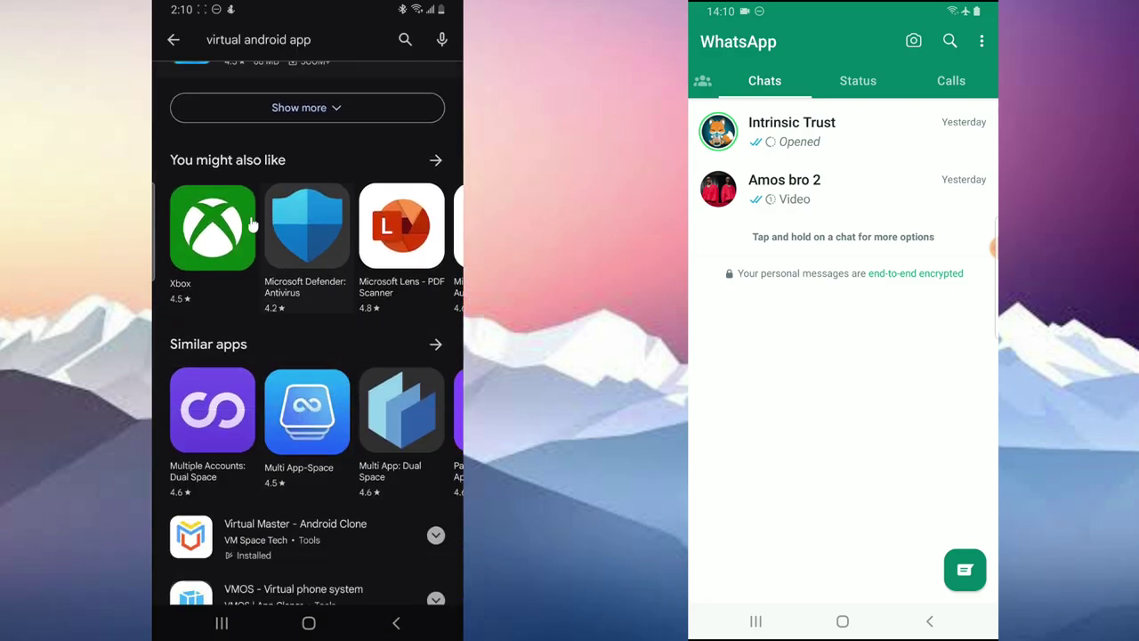
left_click(240, 538)
Step: Launch Virtual Master and start the virtual Android system
left_click(398, 183)
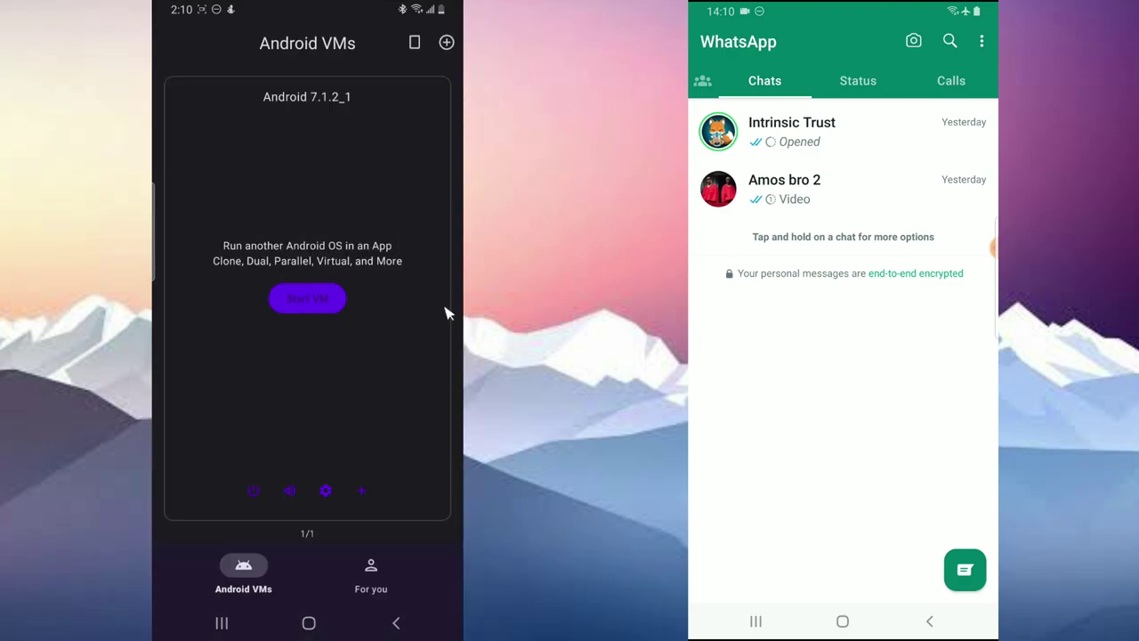
left_click(308, 298)
left_click(298, 303)
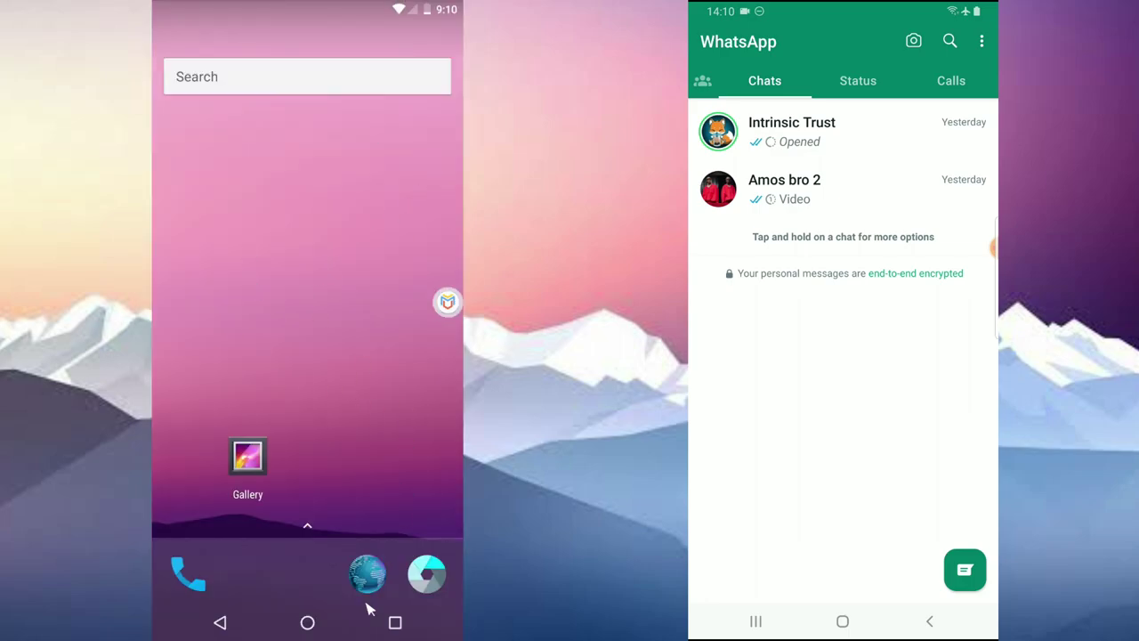
Step: Import WhatsApp into the virtual phone via Add Apps search 'wha', then launch it
left_click_drag(301, 582, 300, 356)
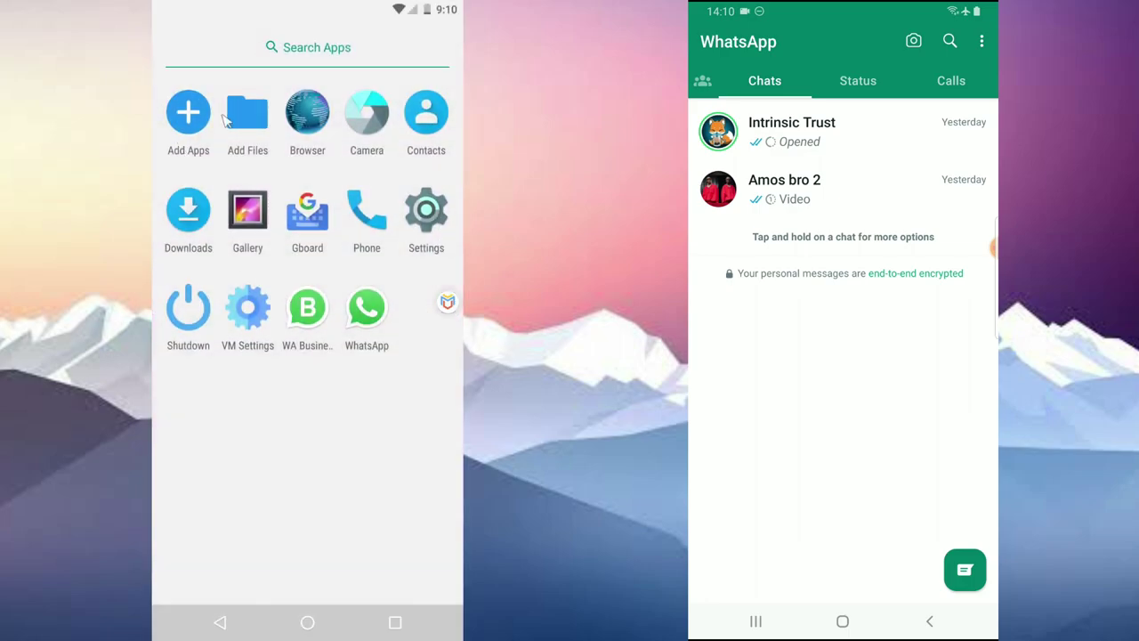
left_click(203, 131)
left_click(377, 43)
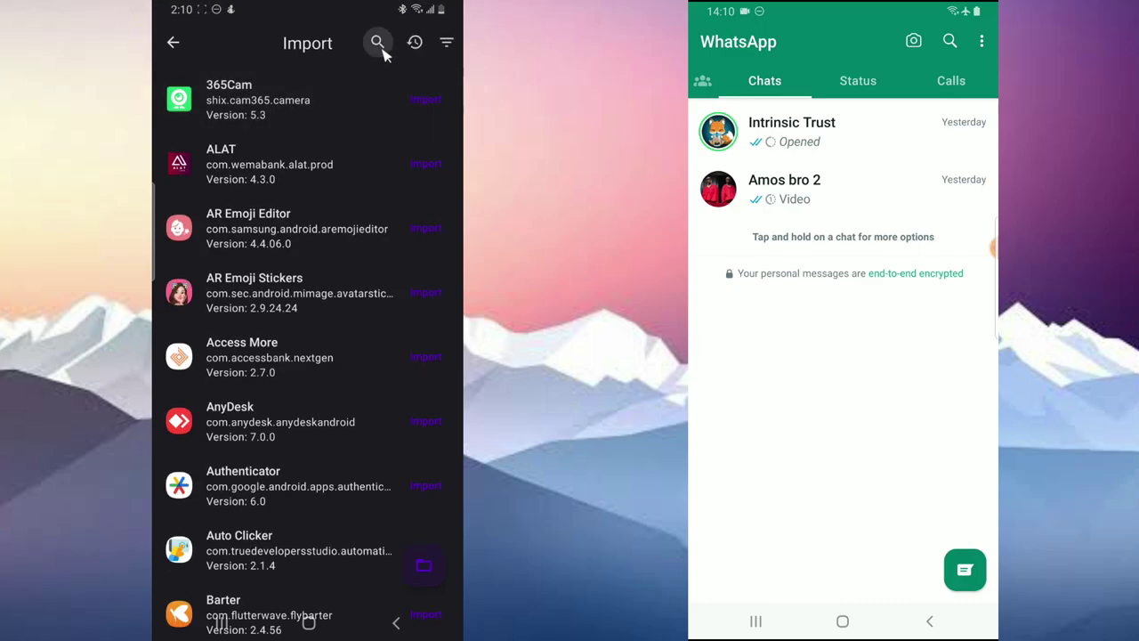
type("w")
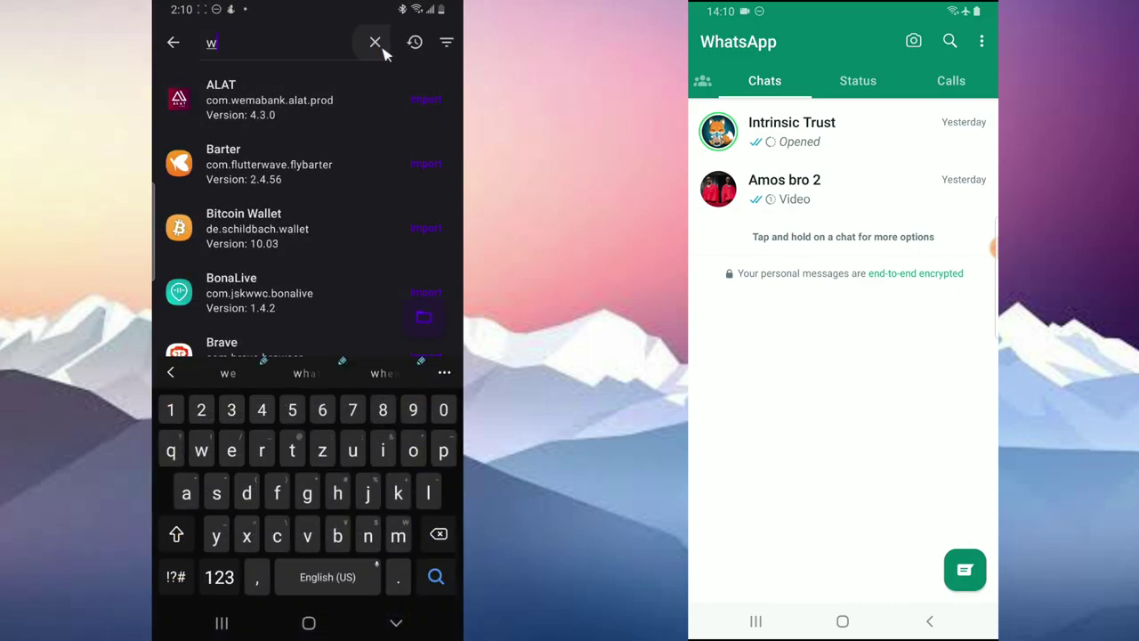
type("ha")
left_click(425, 105)
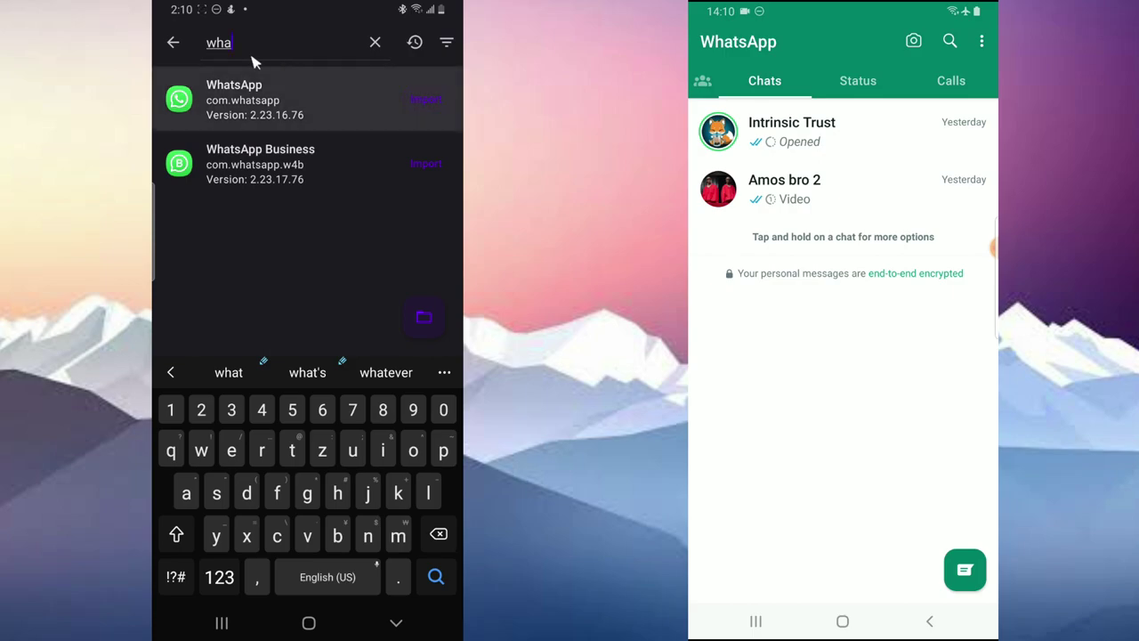
left_click(177, 43)
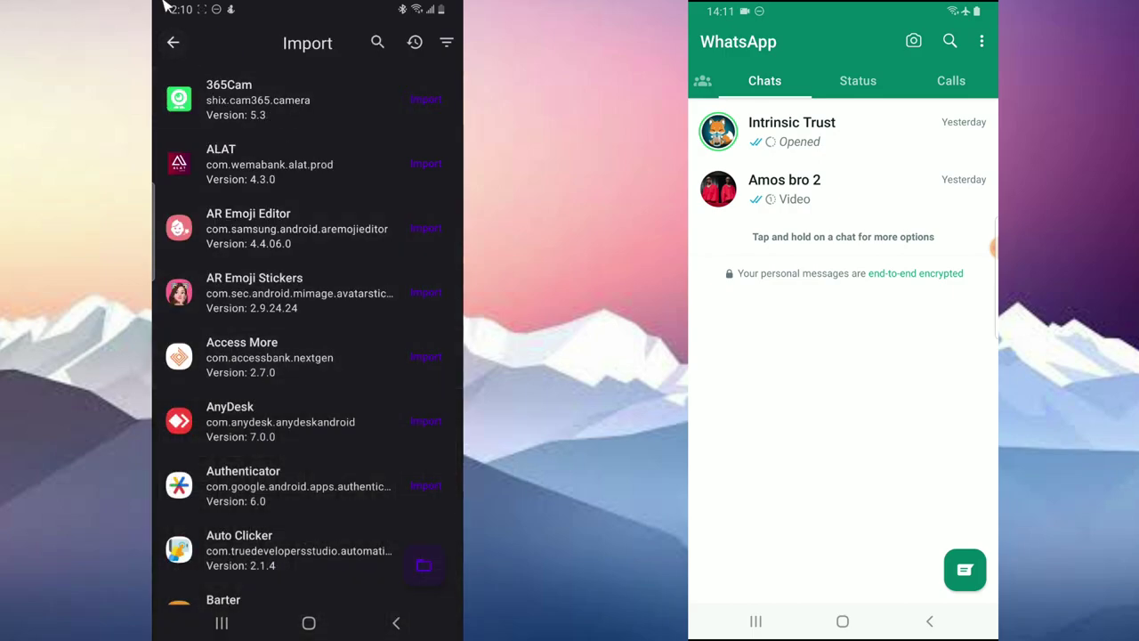
left_click(173, 42)
left_click(375, 319)
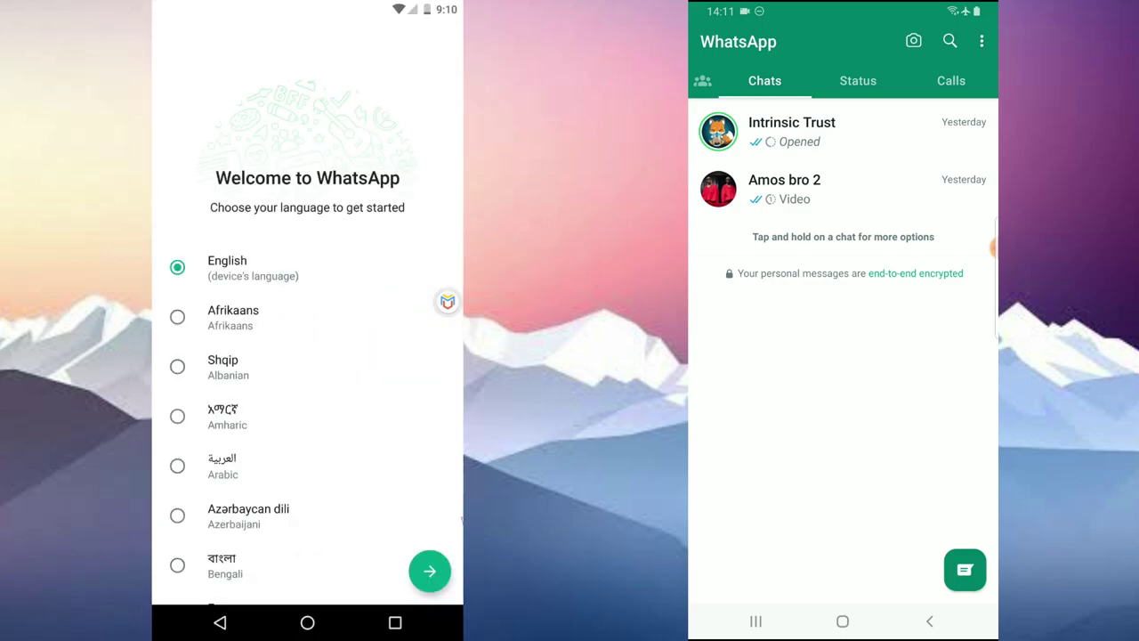
Step: Keep English, accept the terms, and once linked open the Intrinsic Trust chat
left_click(432, 580)
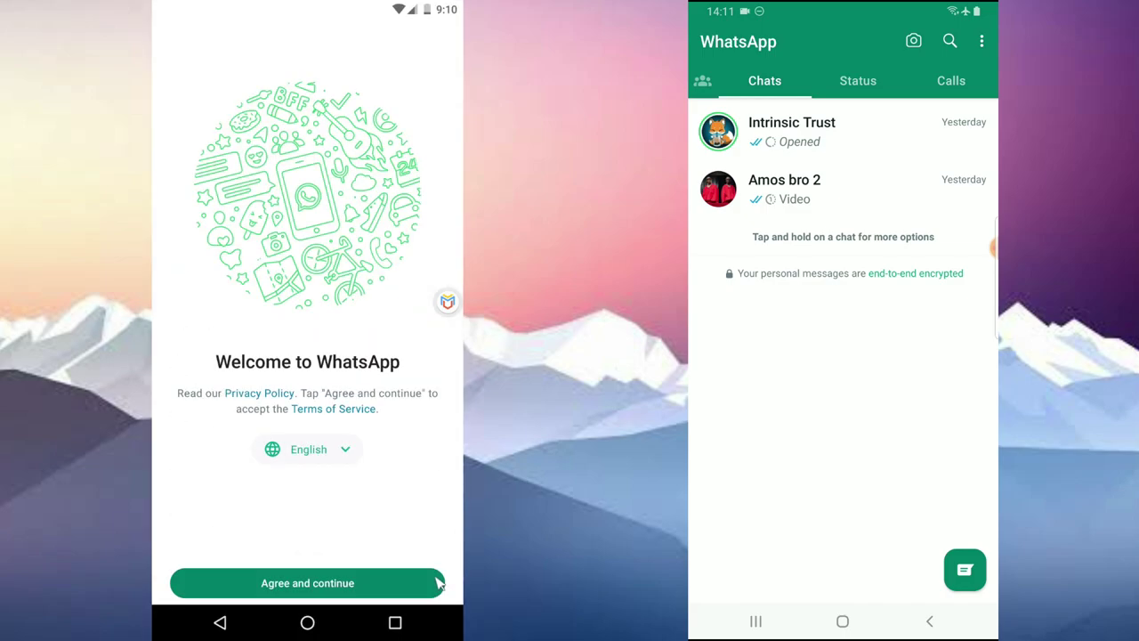
left_click(326, 580)
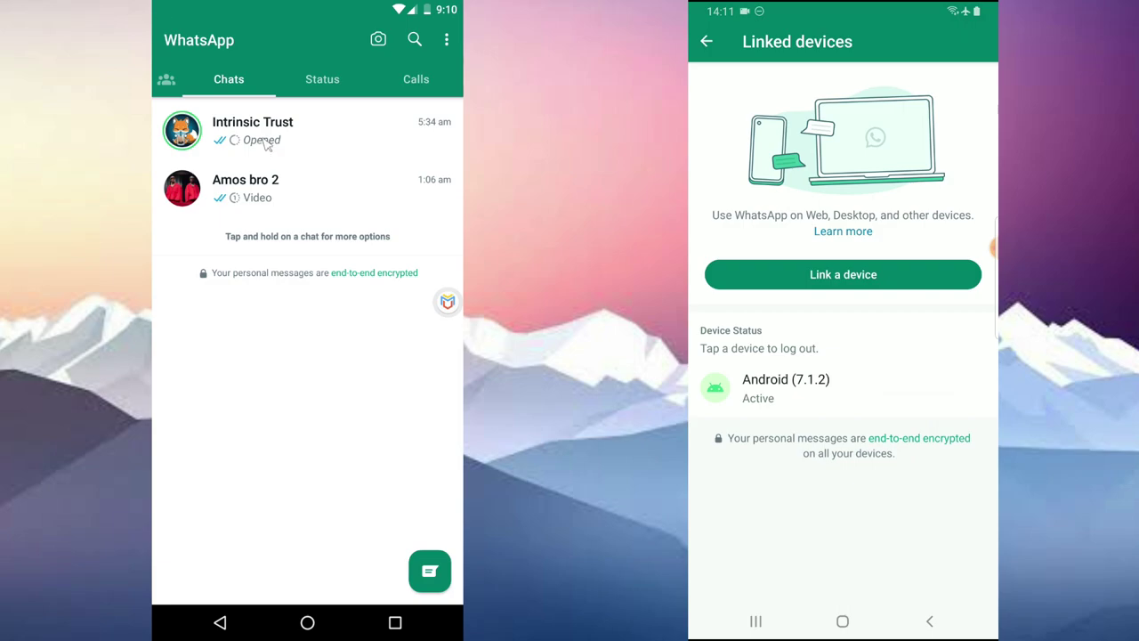
left_click(267, 147)
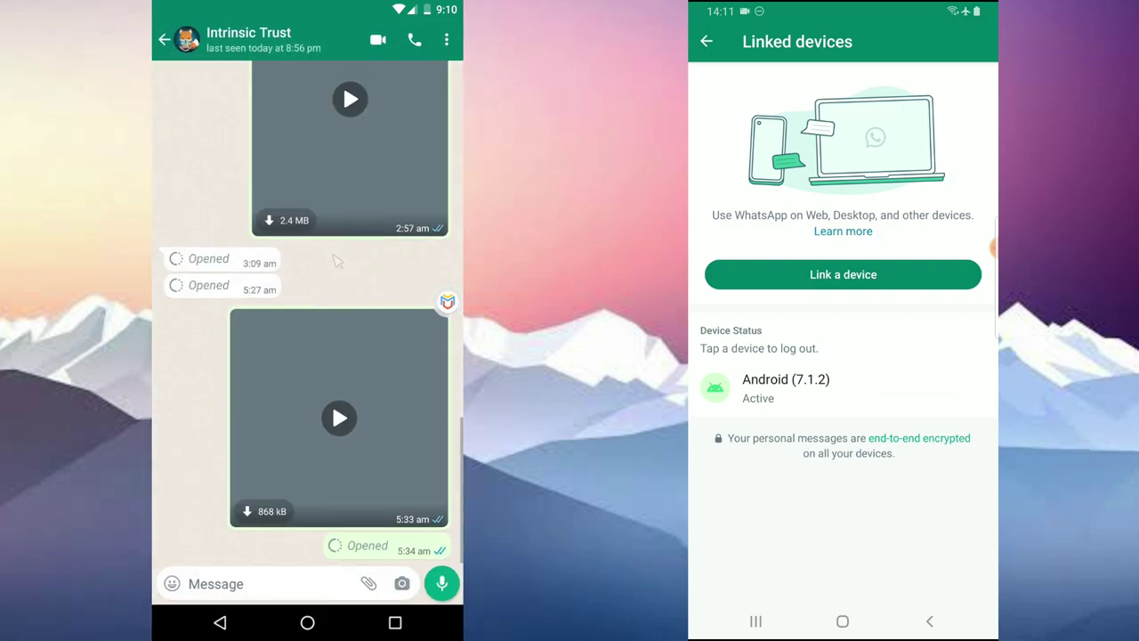
Step: Send 'Hello' in the virtual phone's Intrinsic Trust chat
left_click(213, 583)
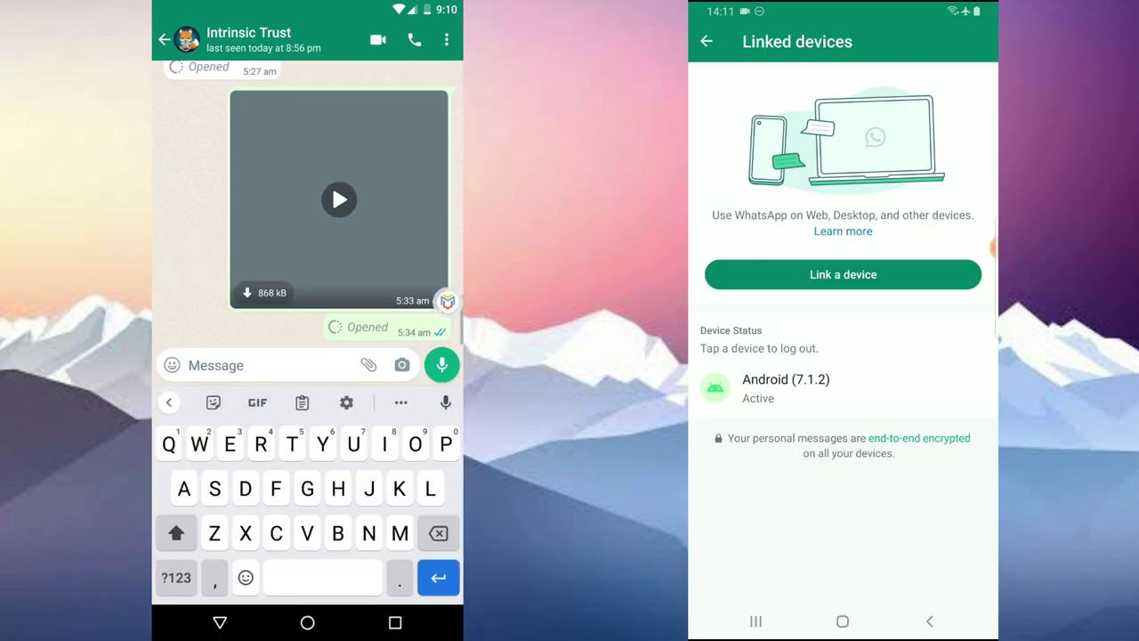
type("Hello")
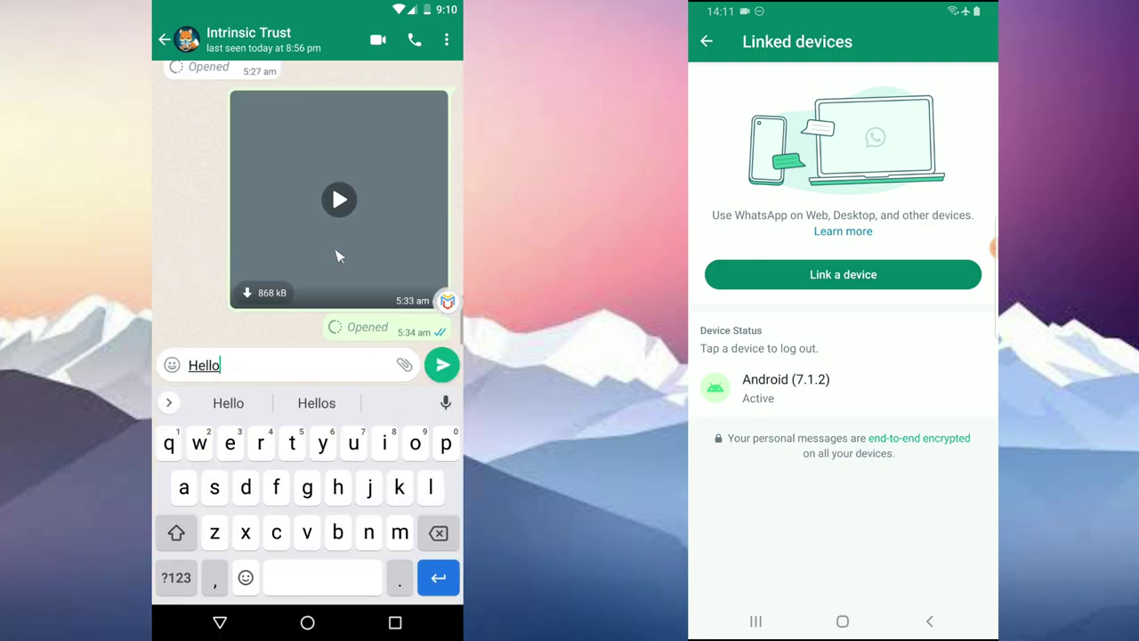
key("Return")
Step: On the real phone's WhatsApp, open the Mtn 2020 chat and send 'hey'
middle_click(343, 249)
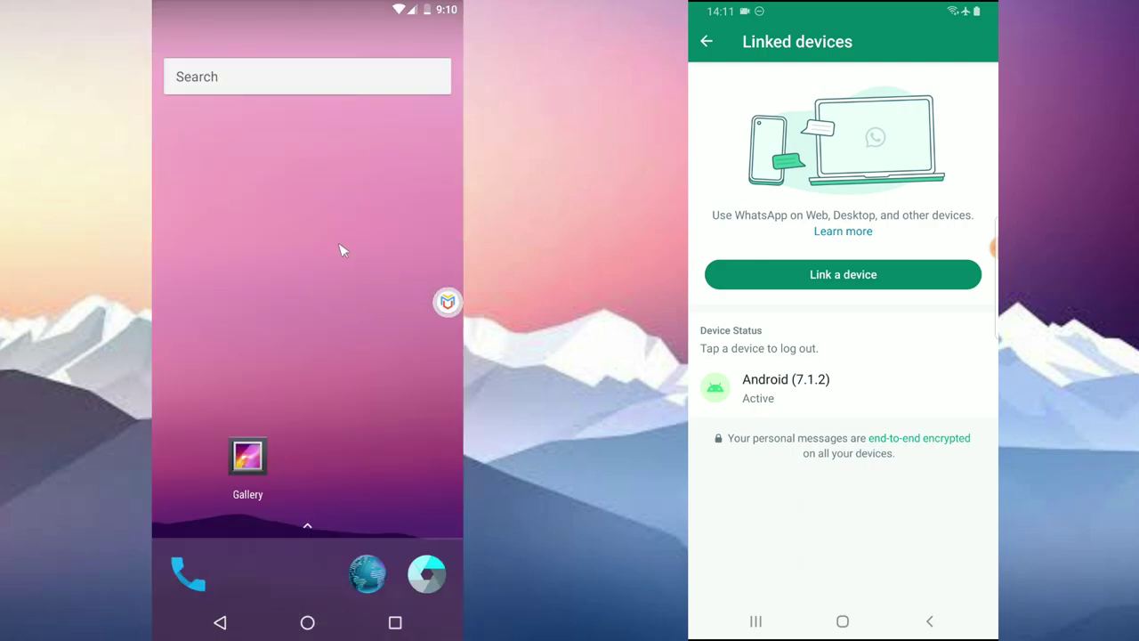
middle_click(343, 249)
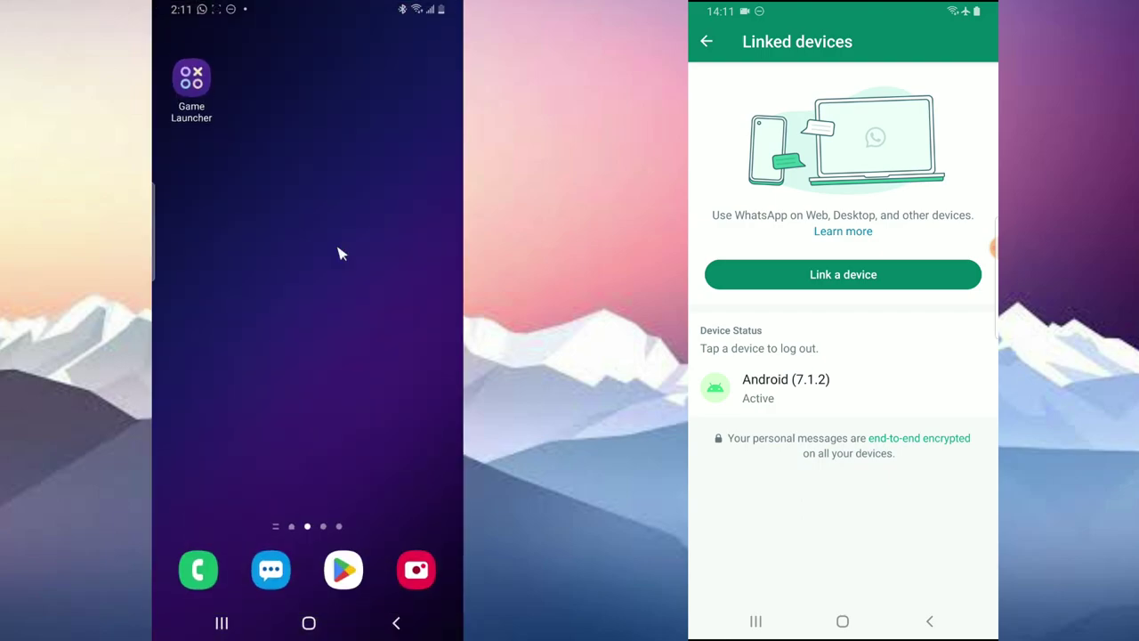
scroll(374, 284, "down", 2)
left_click(369, 274)
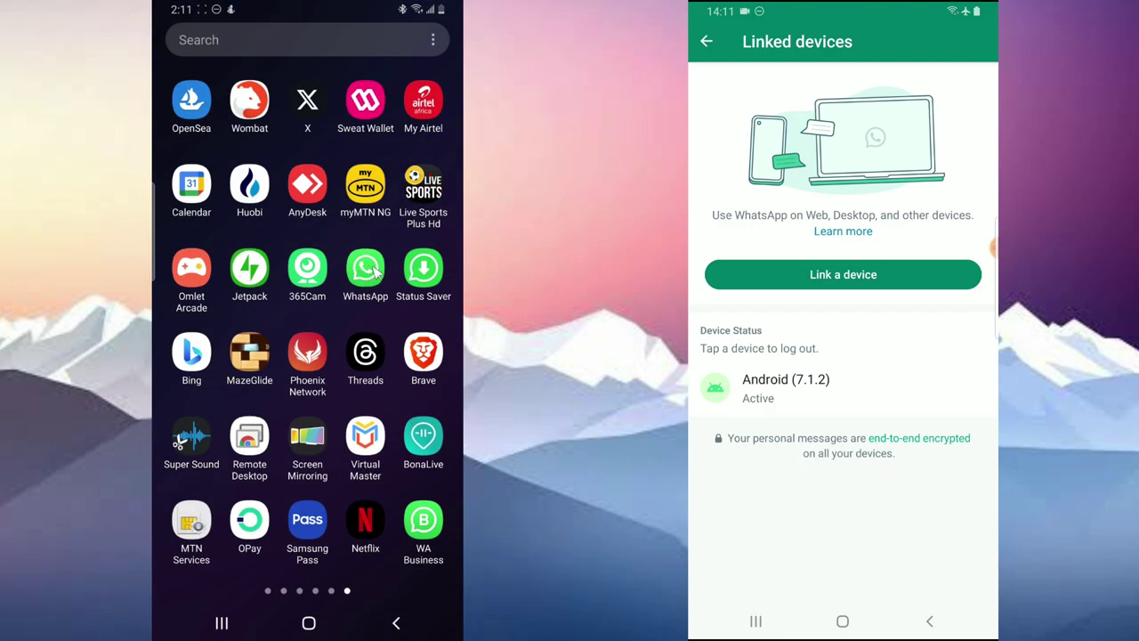
left_click(280, 171)
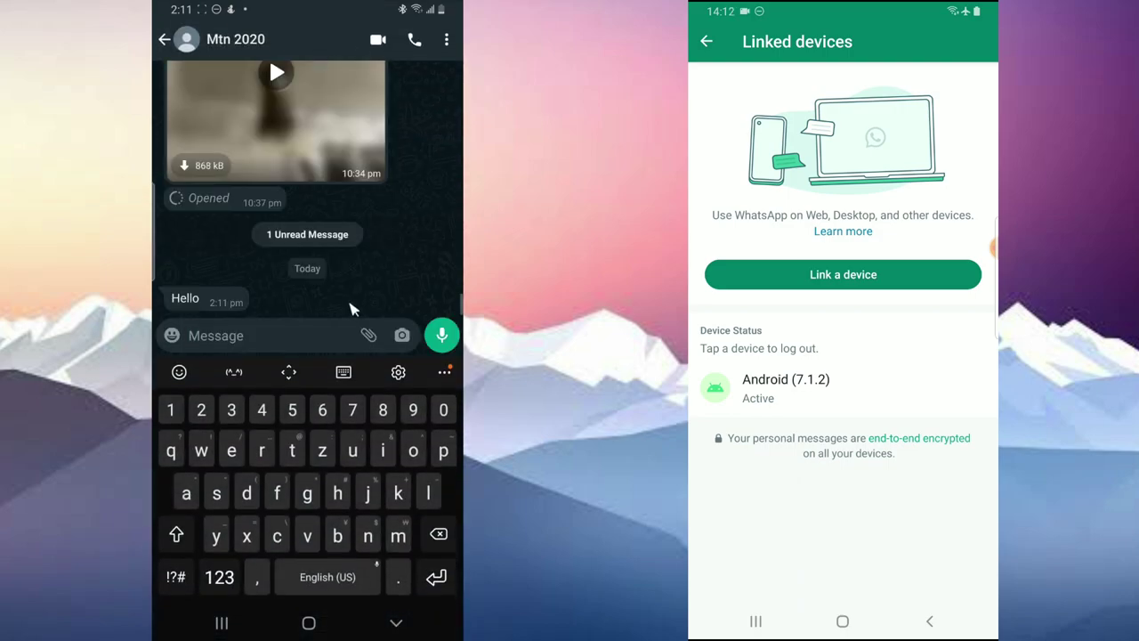
type("hey")
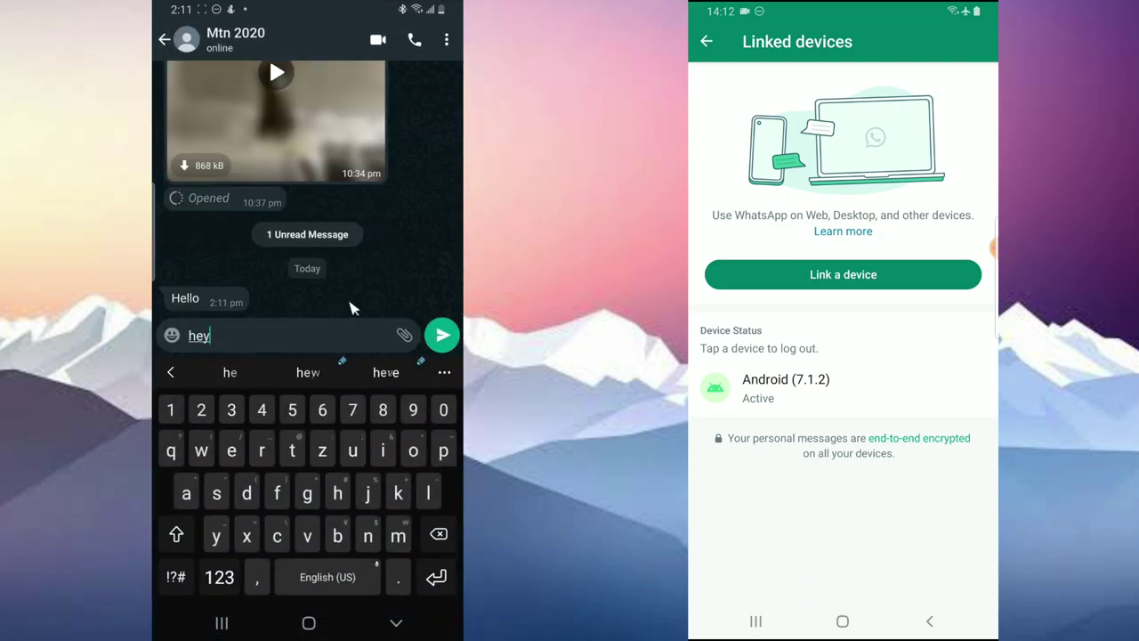
key("Return")
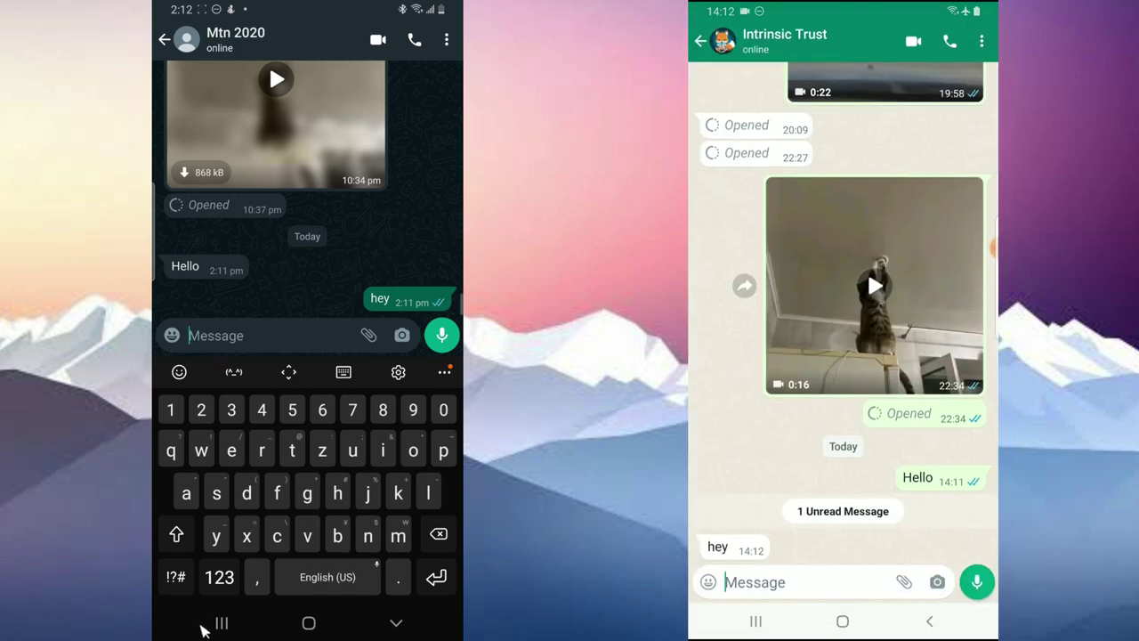
Step: Back in the virtual phone's WhatsApp, send the reply 'I'm good'
left_click(218, 623)
left_click(278, 248)
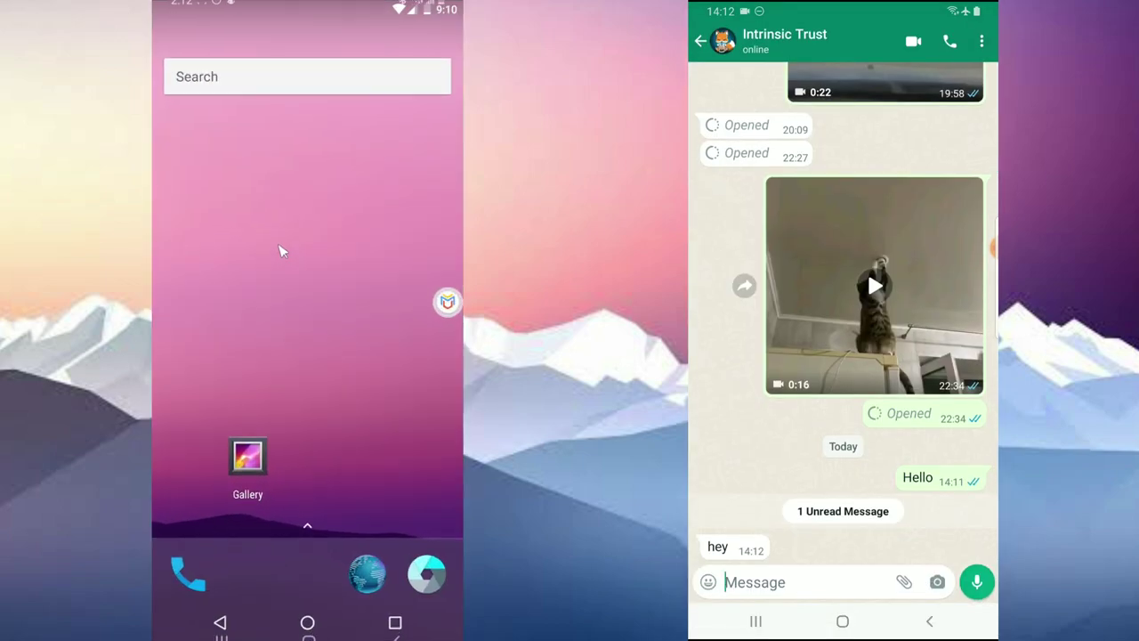
left_click(307, 526)
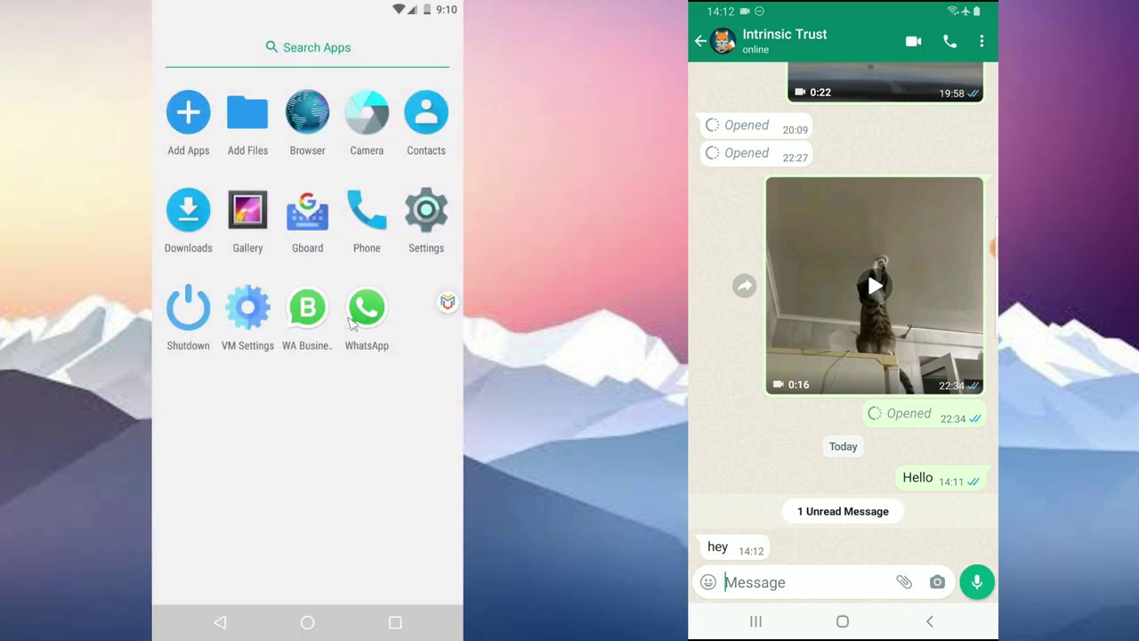
left_click(362, 314)
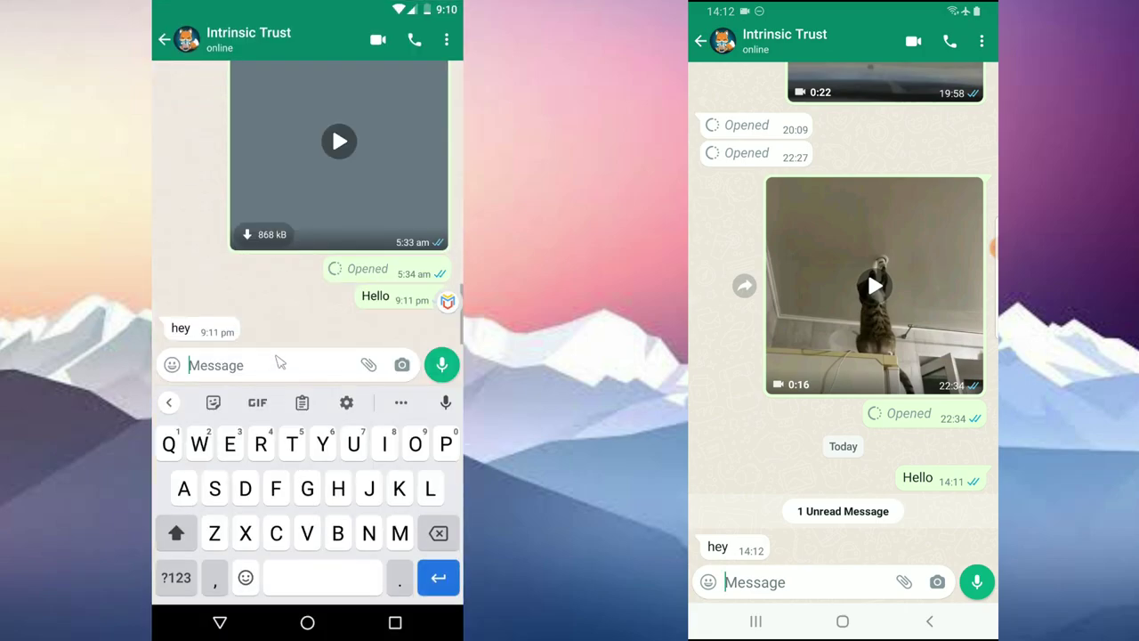
type("I'm")
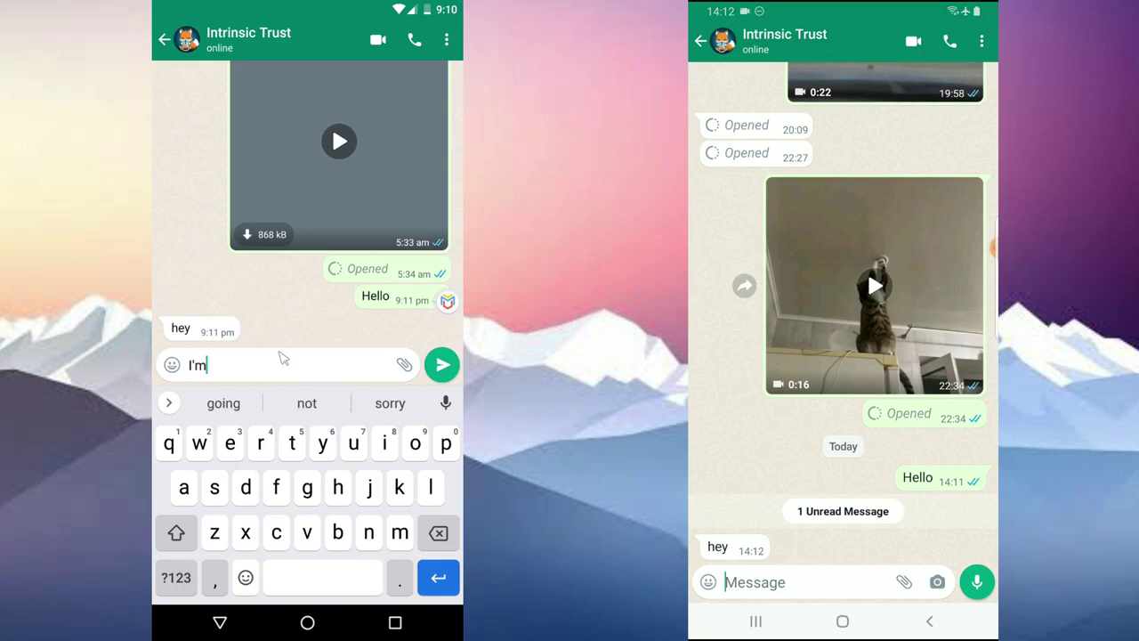
type(" g")
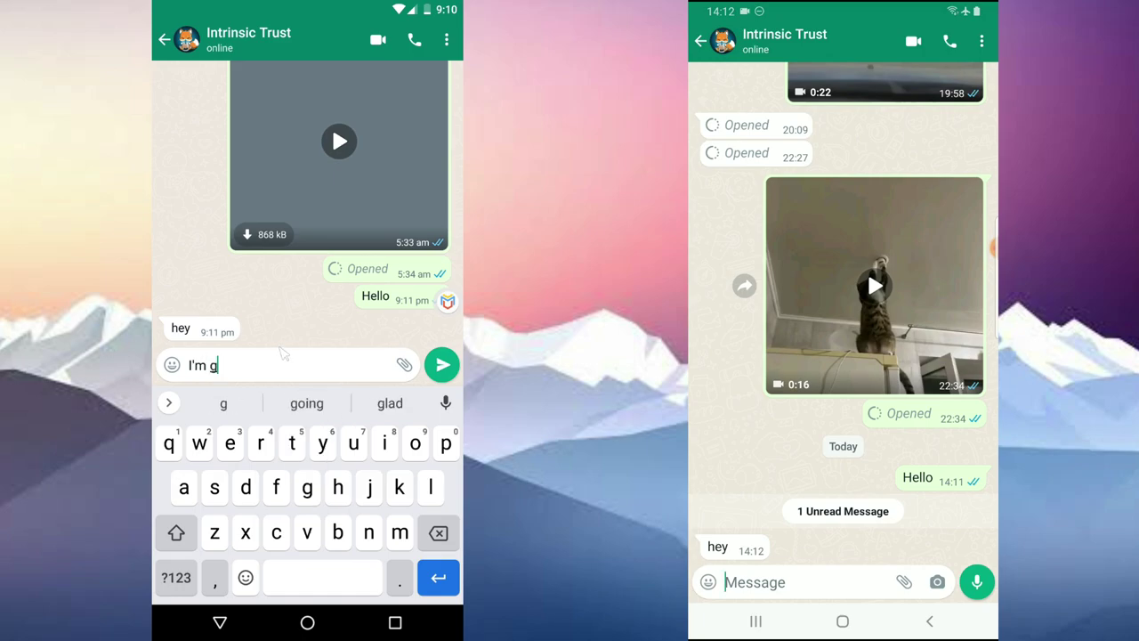
type("ood")
key("Return")
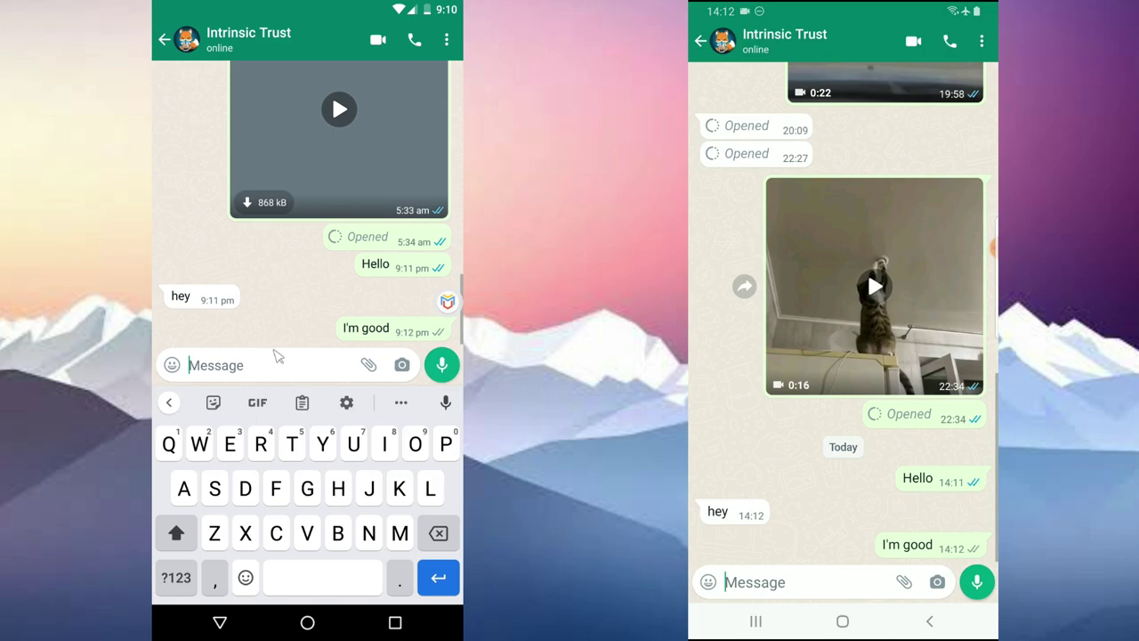
Step: Switch through recent apps to the Mtn 2020 chat on the main phone
type(",")
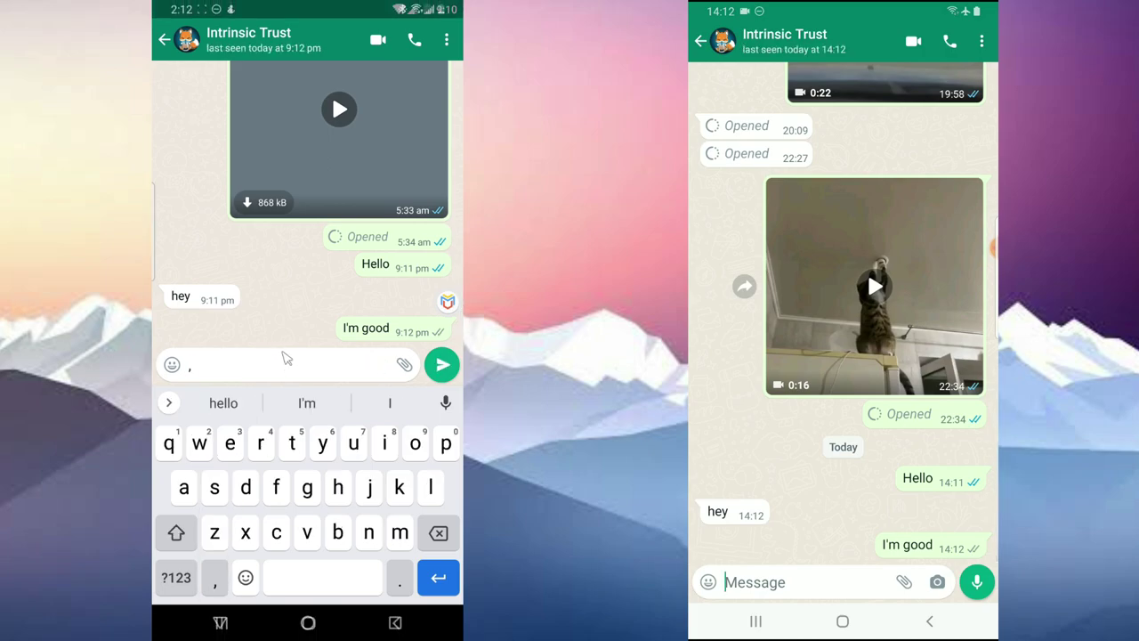
key("alt+s")
left_click(283, 359)
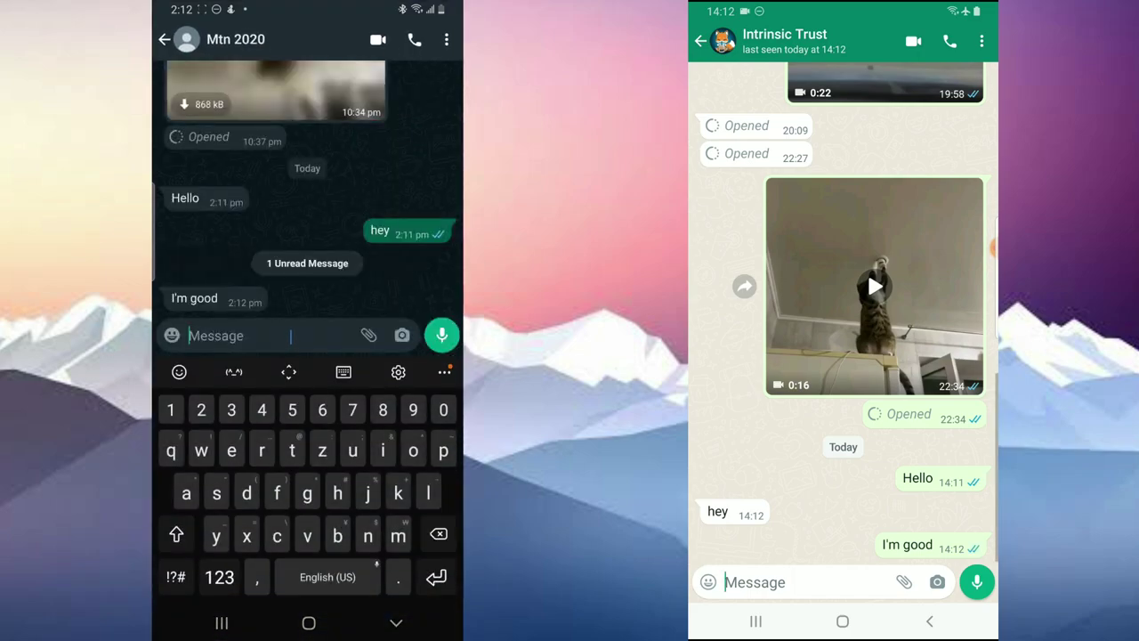
key("alt+n")
key("alt+n")
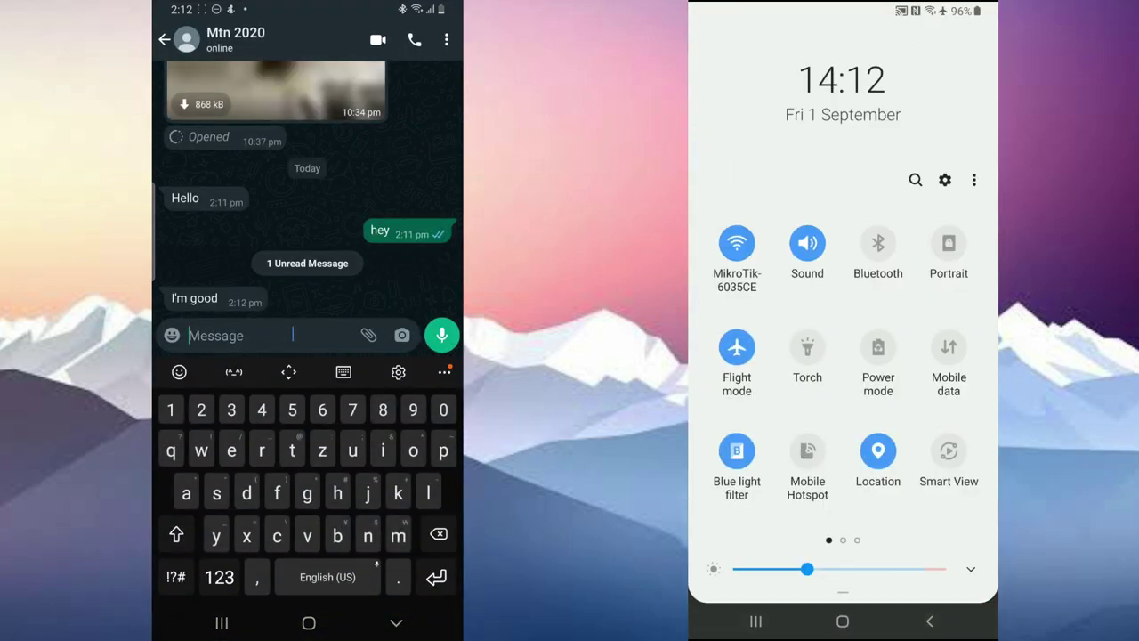
Step: Turn off the main phone's Wi-Fi from Quick Settings
key("alt+shift+n")
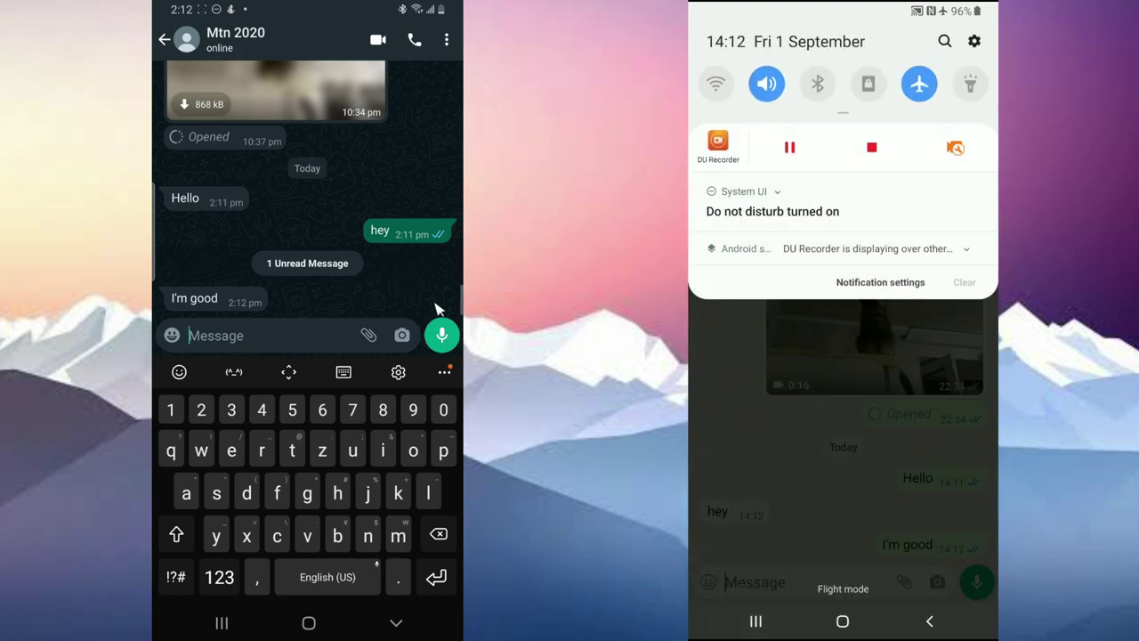
key("alt+n")
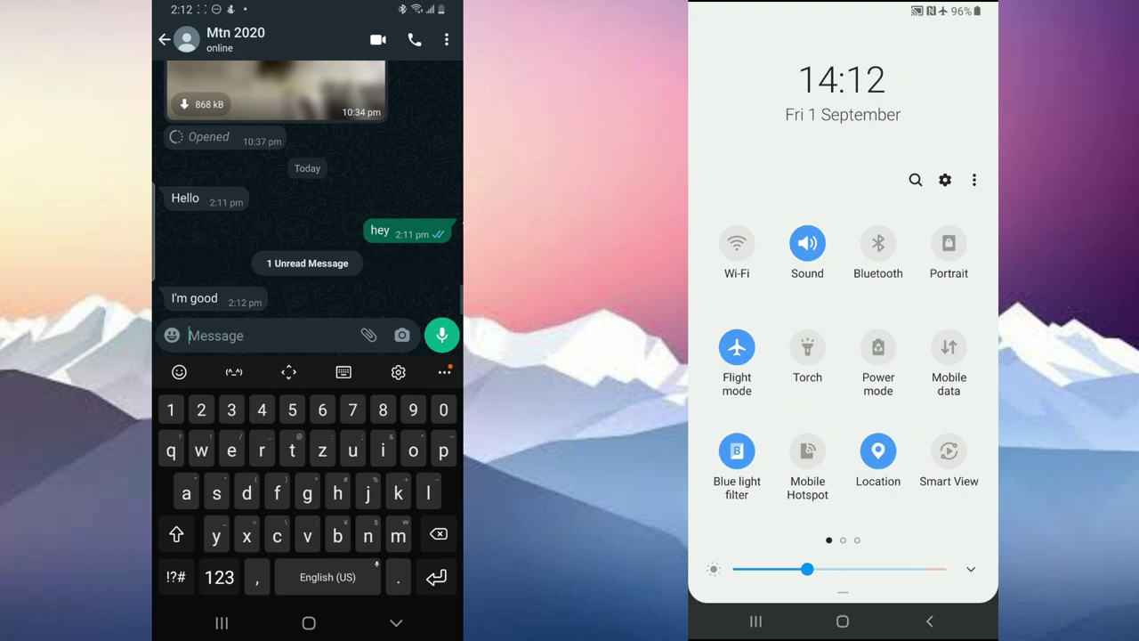
key("alt+shift+n")
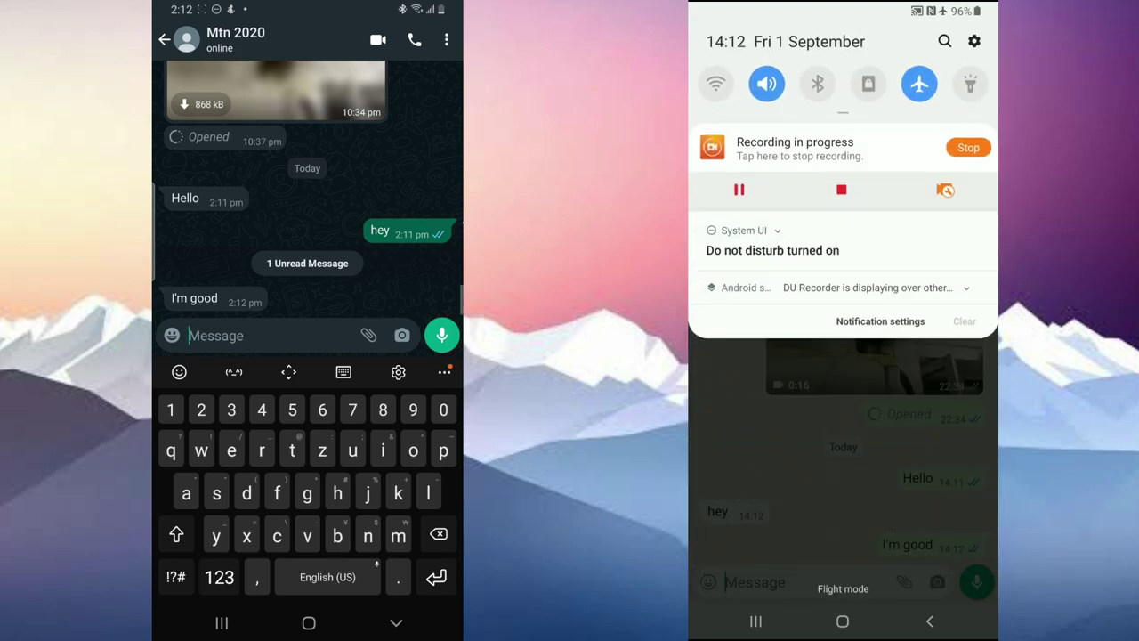
mouse_move(843, 213)
left_mouse_down()
mouse_move(842, 499)
mouse_move(843, 214)
left_mouse_up()
left_click_drag(842, 401, 867, 270)
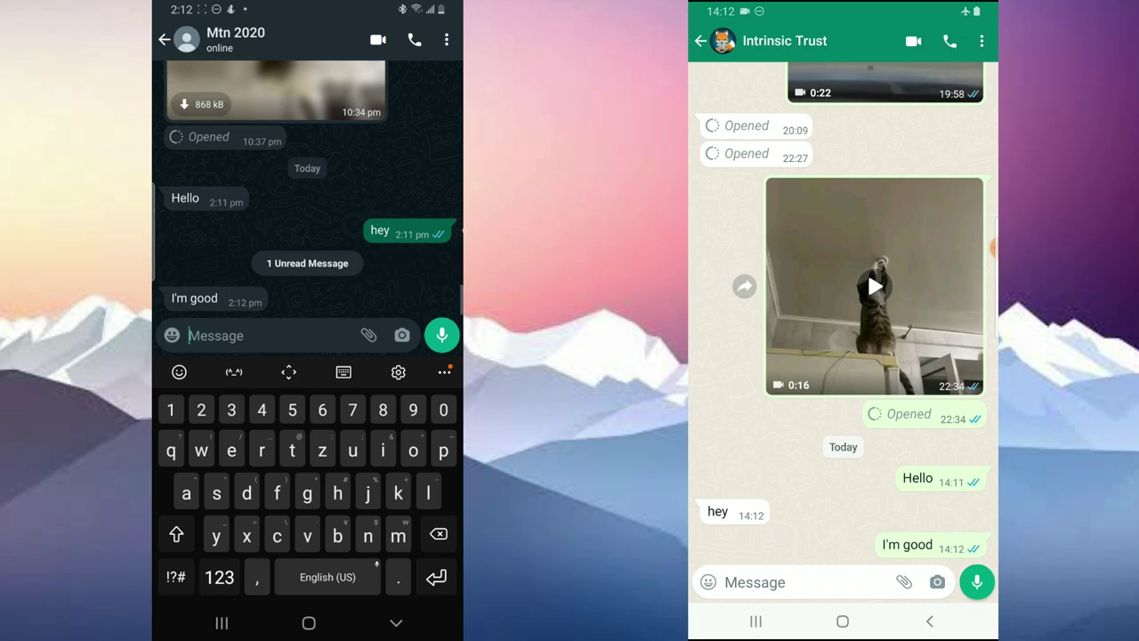
Step: Send 'what's up' in the Mtn 2020 chat while offline
type("wh")
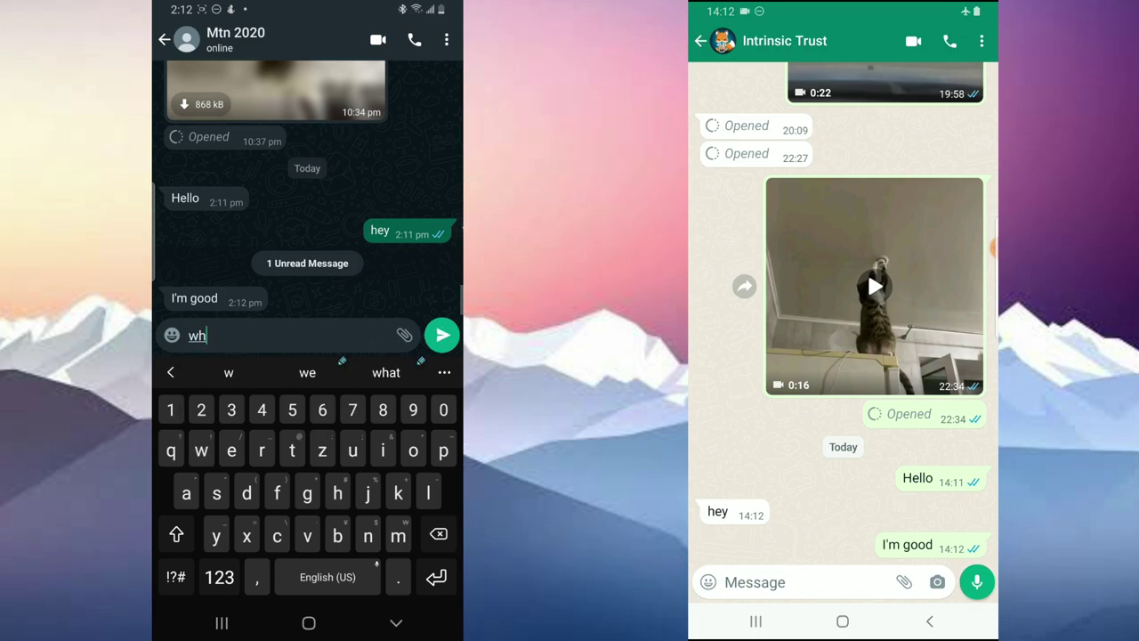
type("at's ")
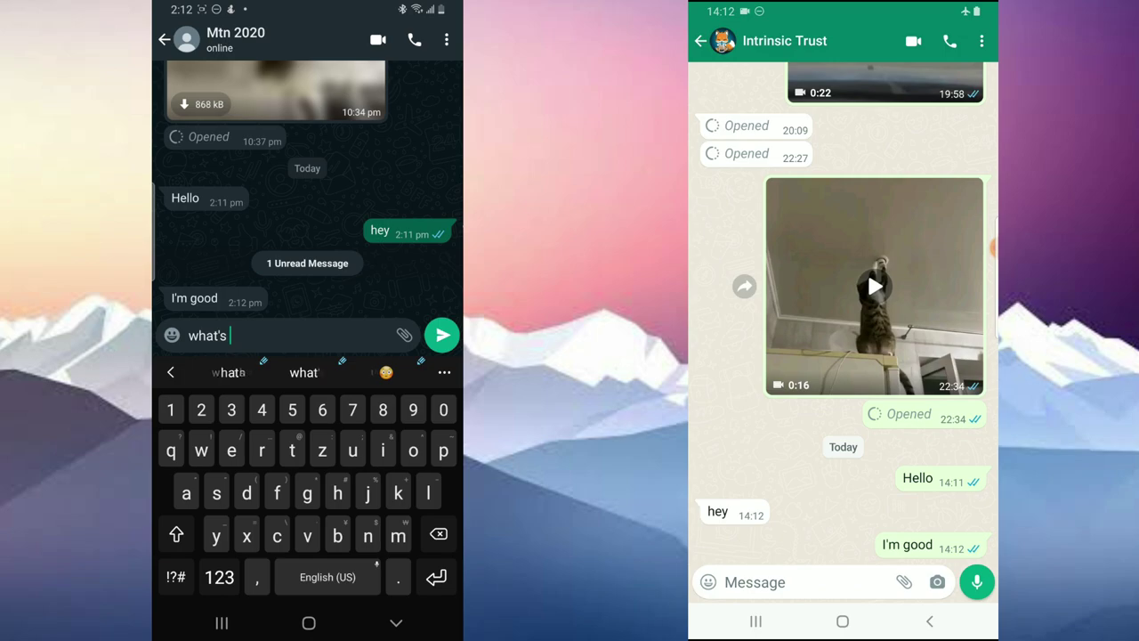
type("up")
left_click(442, 335)
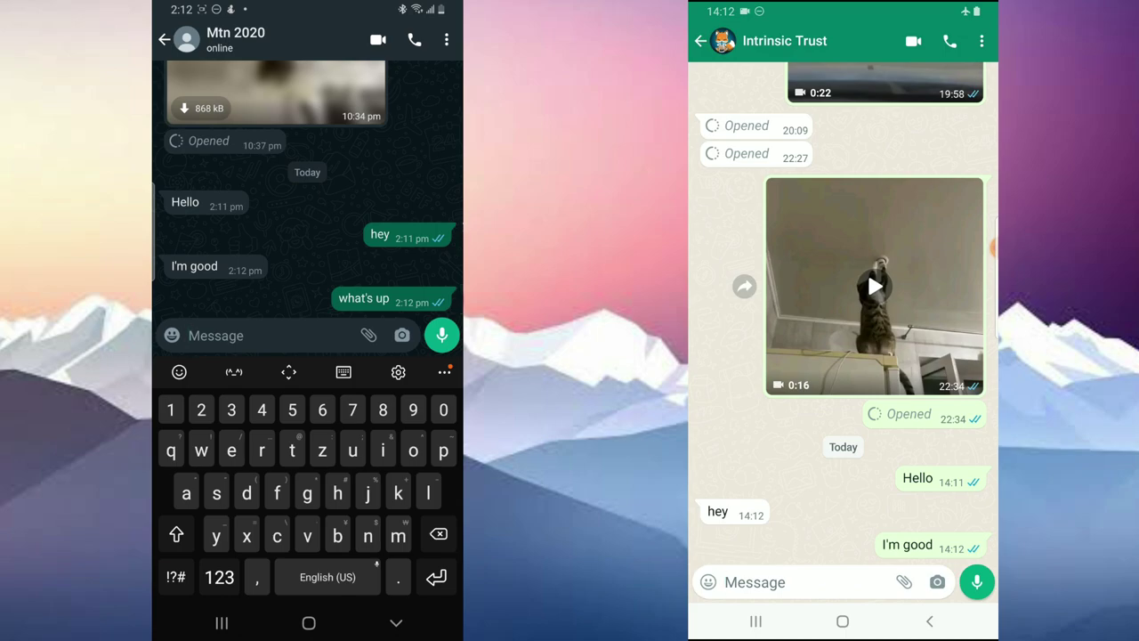
left_click(221, 623)
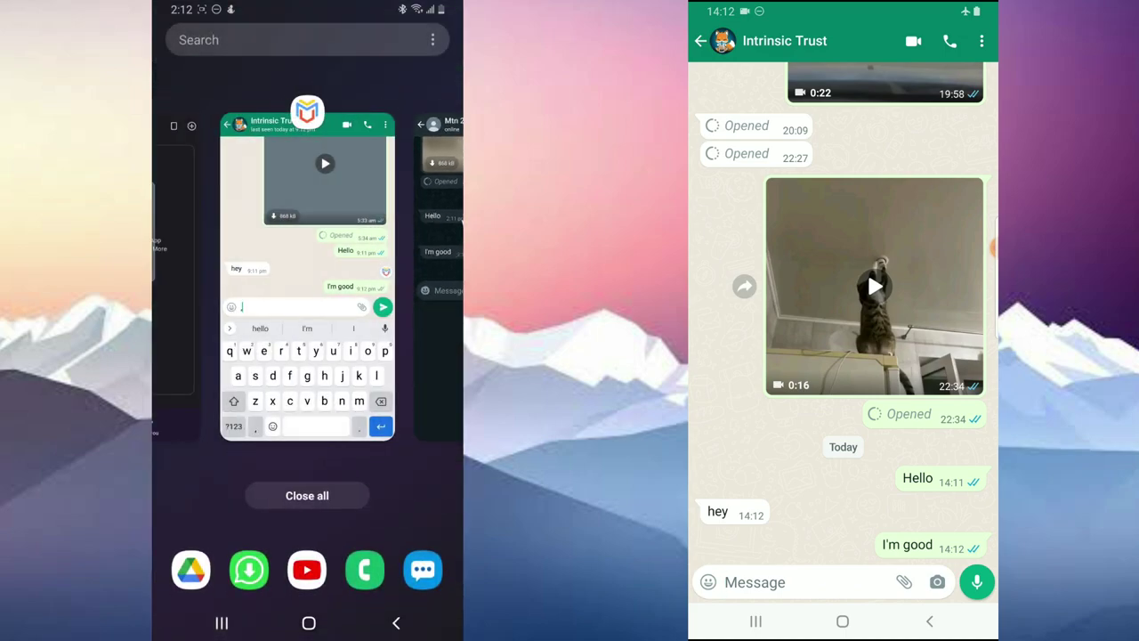
Step: In the Intrinsic Trust chat, delete the stray comma and send 'Hey'
left_click(305, 222)
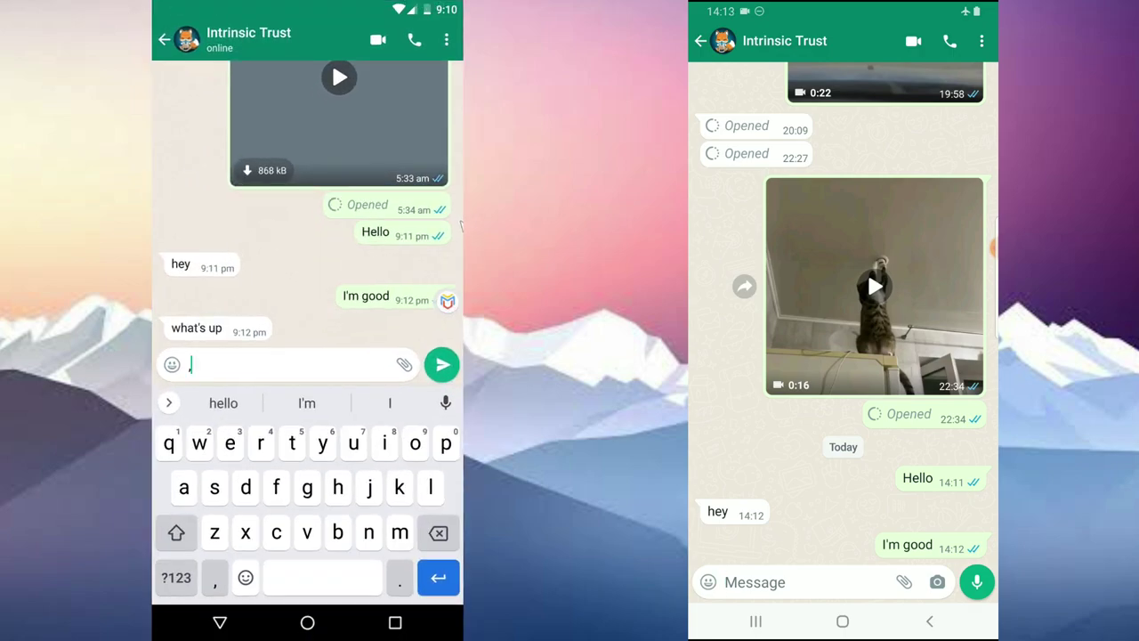
key("BackSpace")
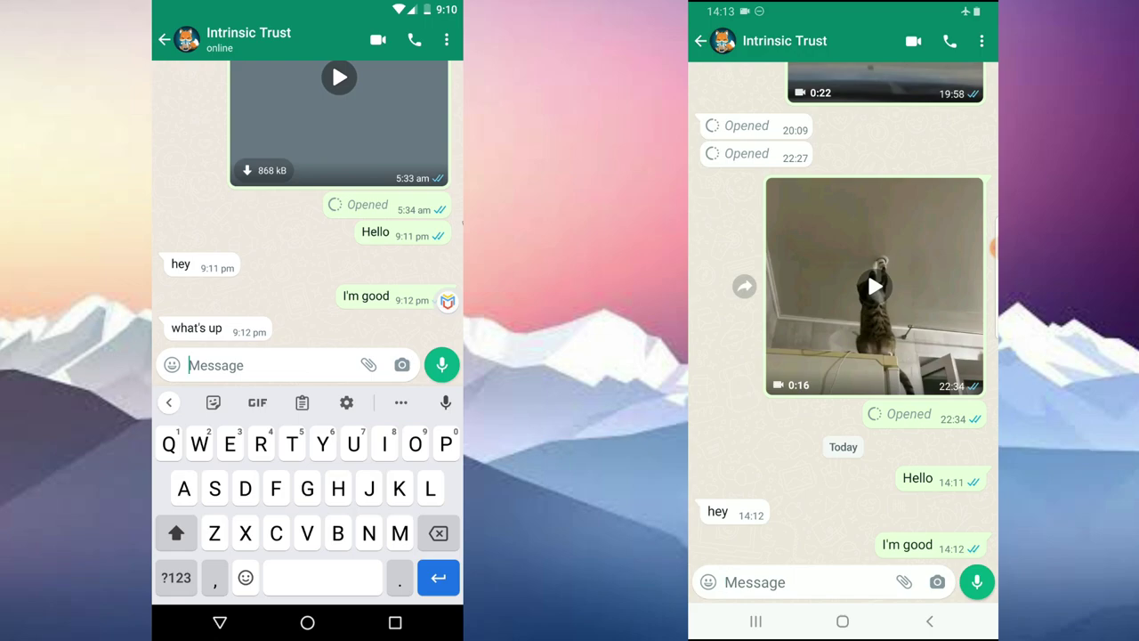
type("H")
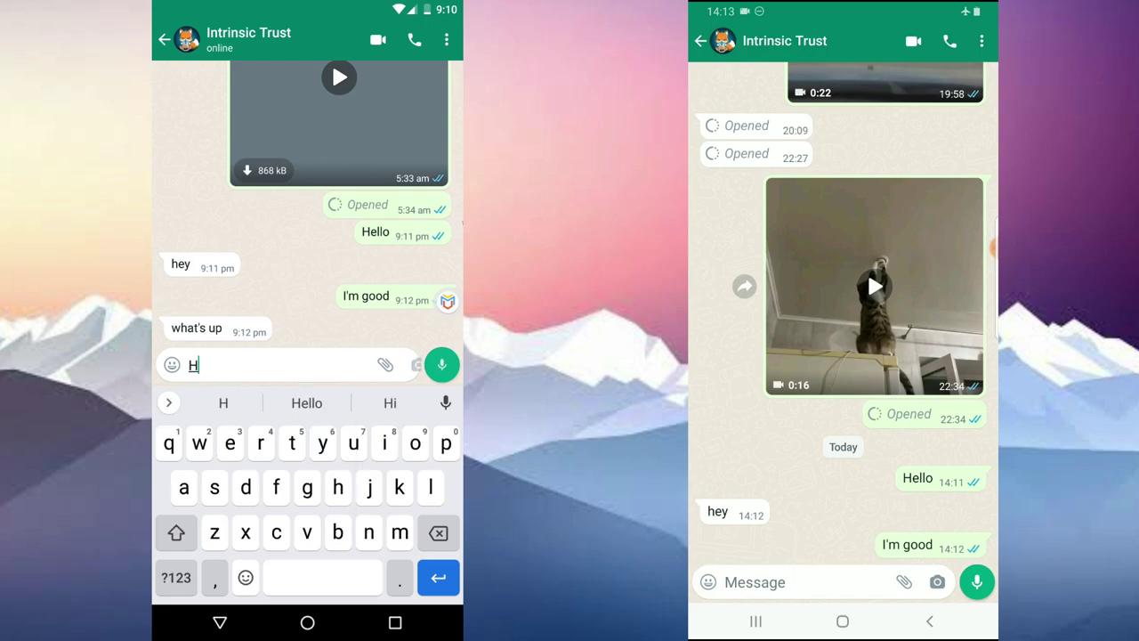
type("ez")
key("BackSpace")
type("y")
key("Return")
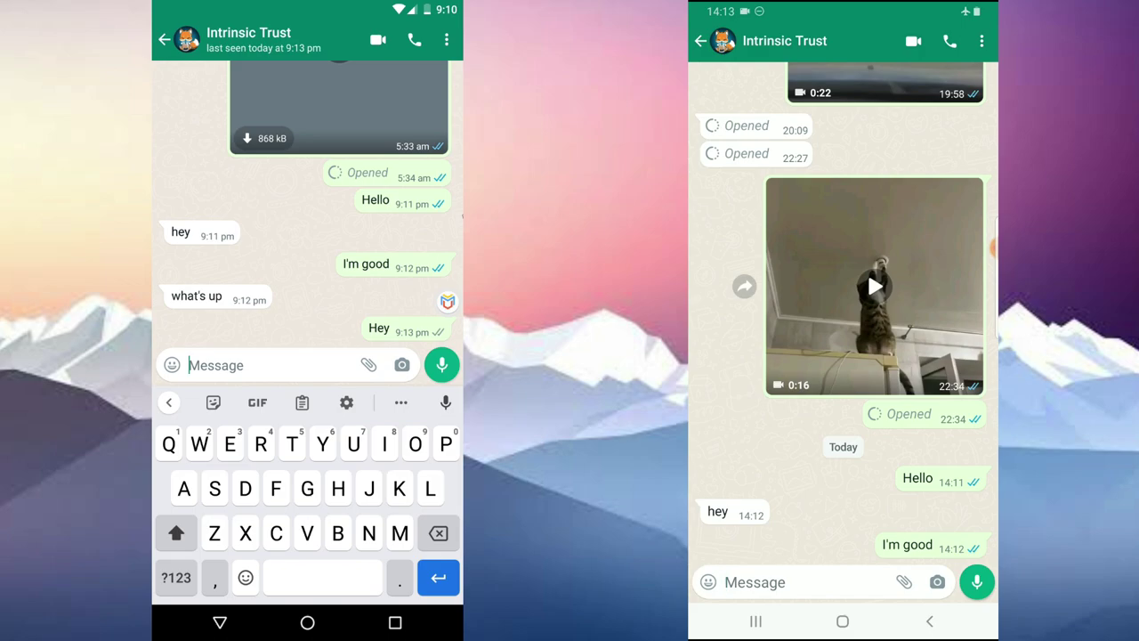
Step: Turn the main phone's Wi-Fi back on and return to the WhatsApp chats list
left_click_drag(843, 9, 842, 267)
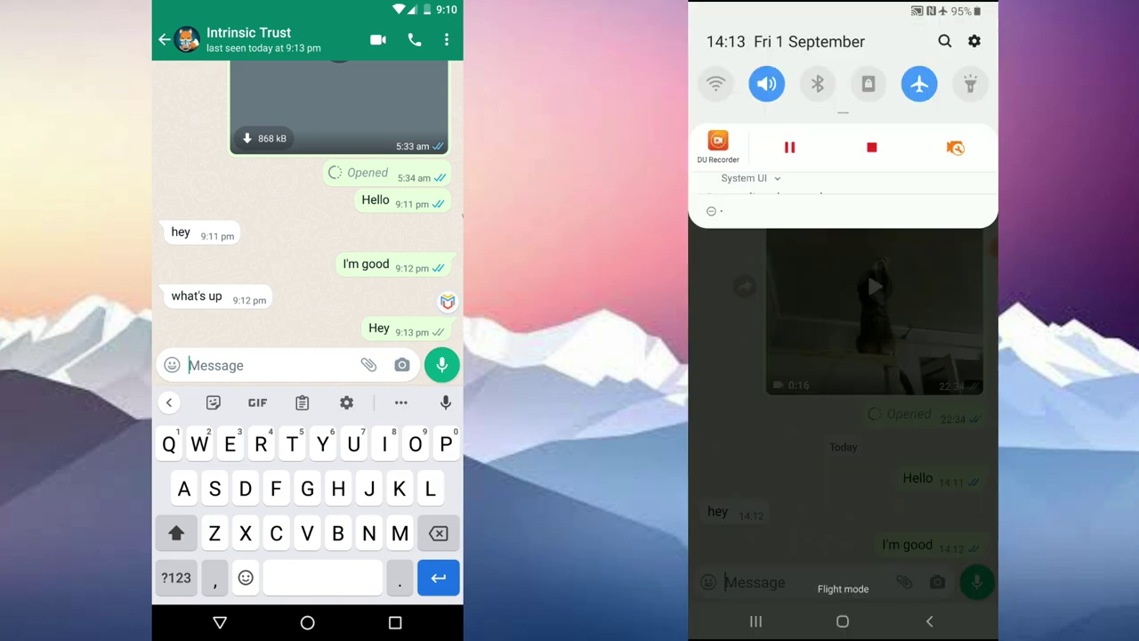
mouse_move(843, 178)
left_mouse_down()
mouse_move(843, 534)
mouse_move(842, 178)
left_mouse_up()
left_click(737, 243)
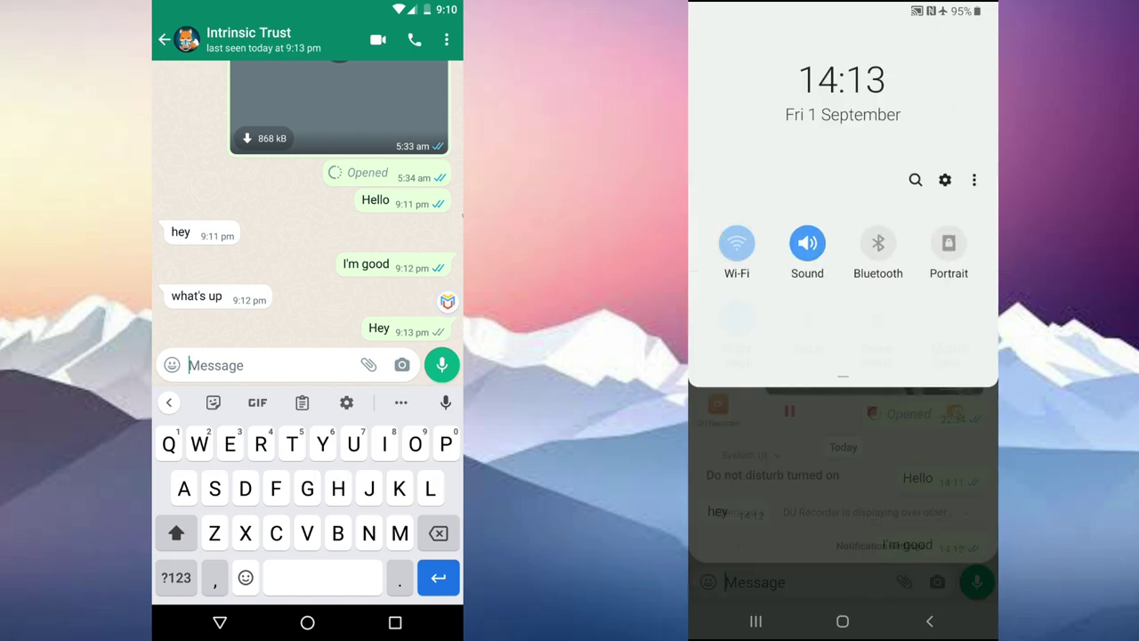
left_click_drag(843, 267, 843, 44)
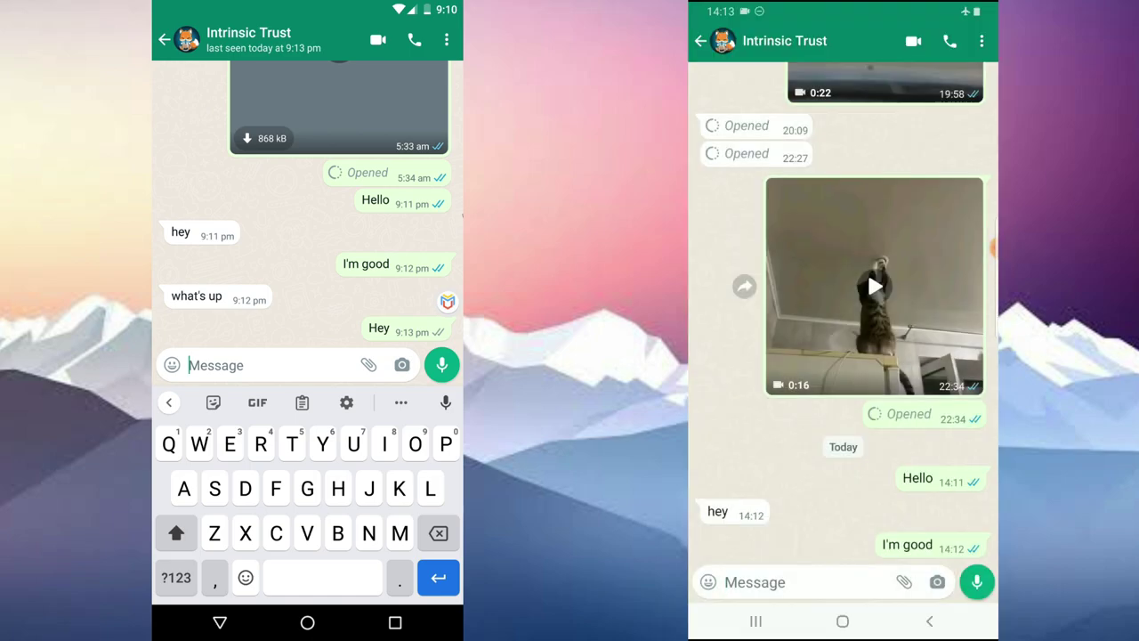
left_click(700, 41)
left_click_drag(842, 9, 843, 267)
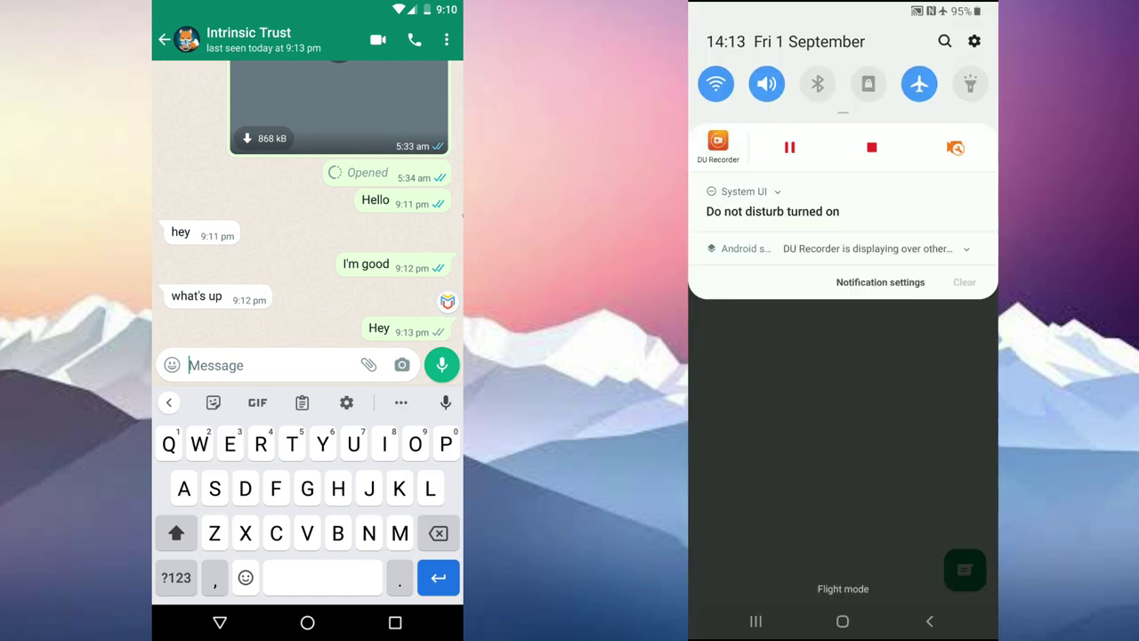
mouse_move(843, 178)
left_mouse_down()
mouse_move(842, 534)
mouse_move(843, 178)
left_mouse_up()
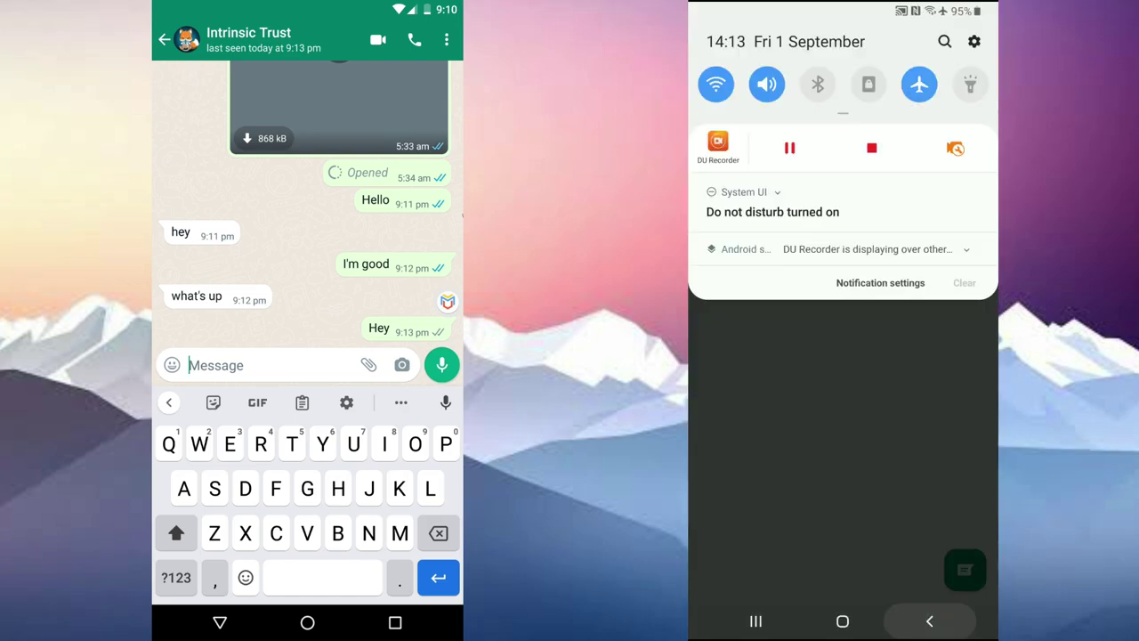
left_click_drag(843, 267, 842, 44)
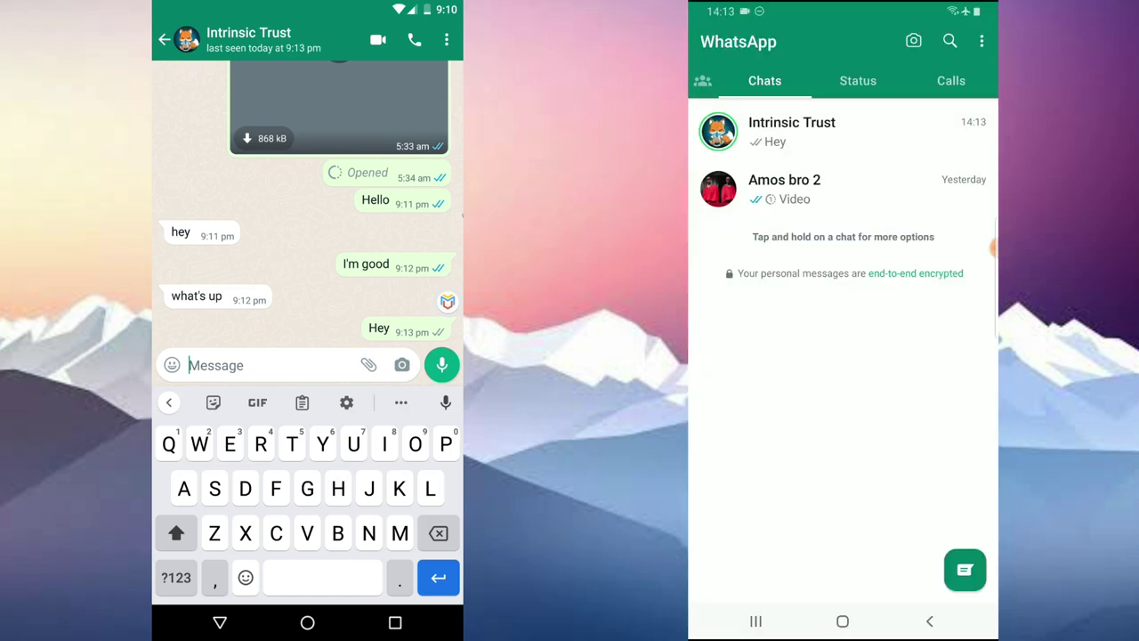
Step: Log out the Android (7.1.2) device from Linked devices
left_click(981, 41)
left_click(908, 158)
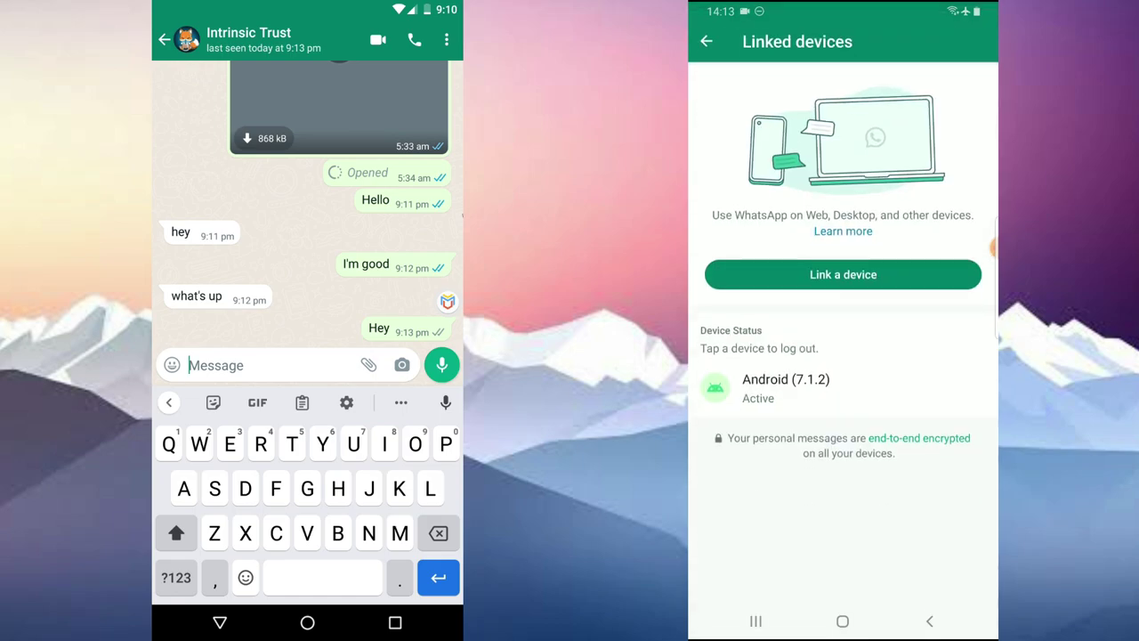
left_click(786, 388)
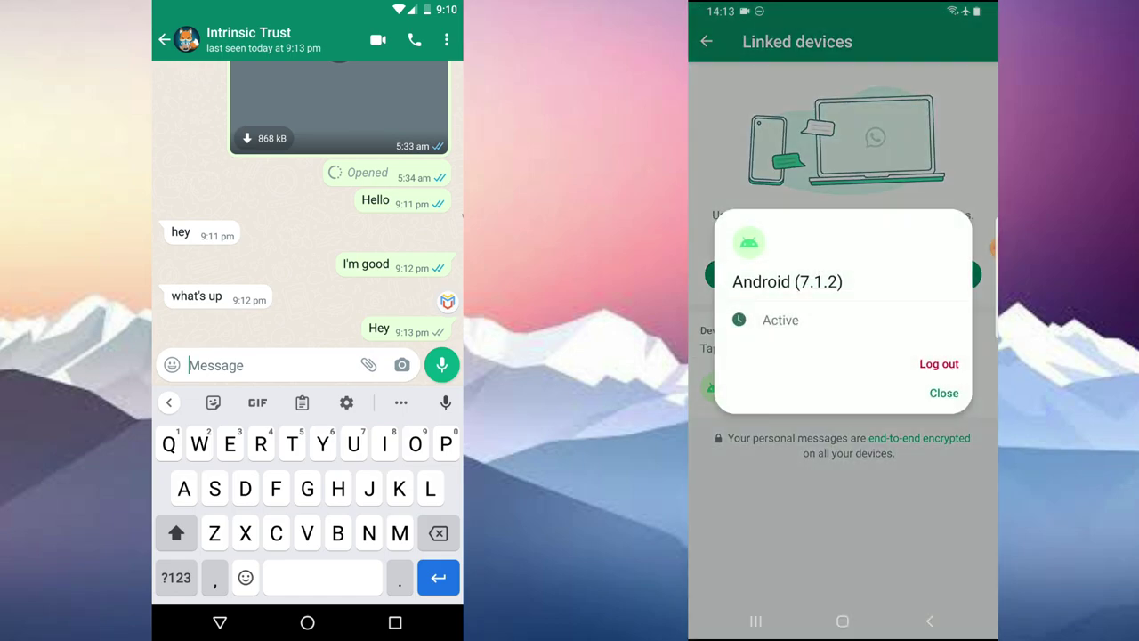
left_click(939, 363)
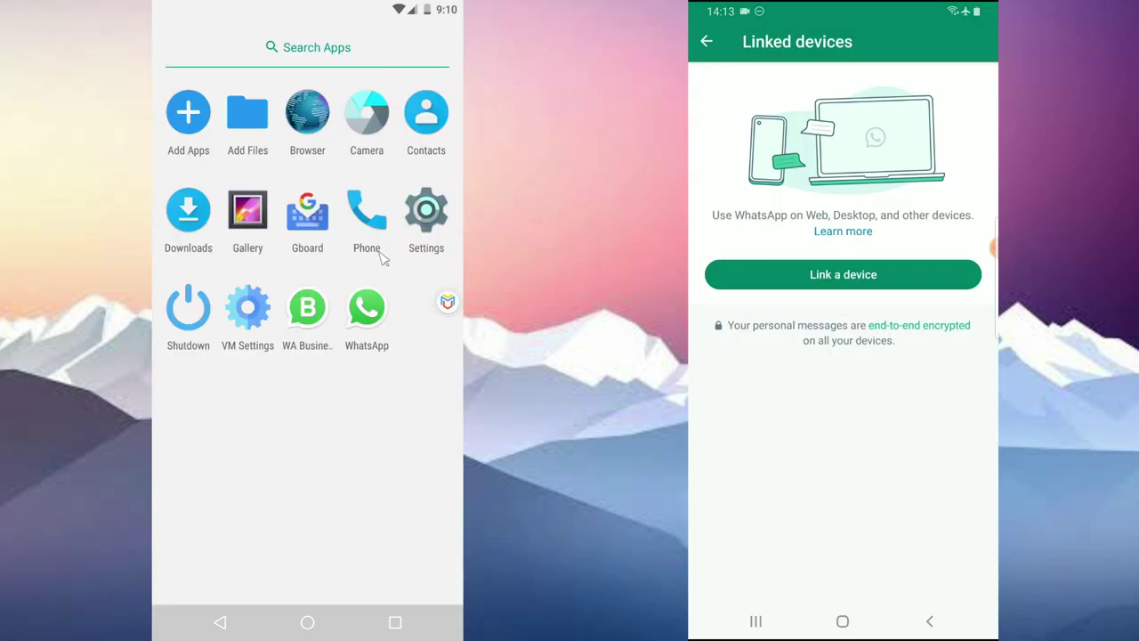
Step: Relaunch WhatsApp on the VM, pass the logged-out notice, keep English and accept the terms
left_click(359, 310)
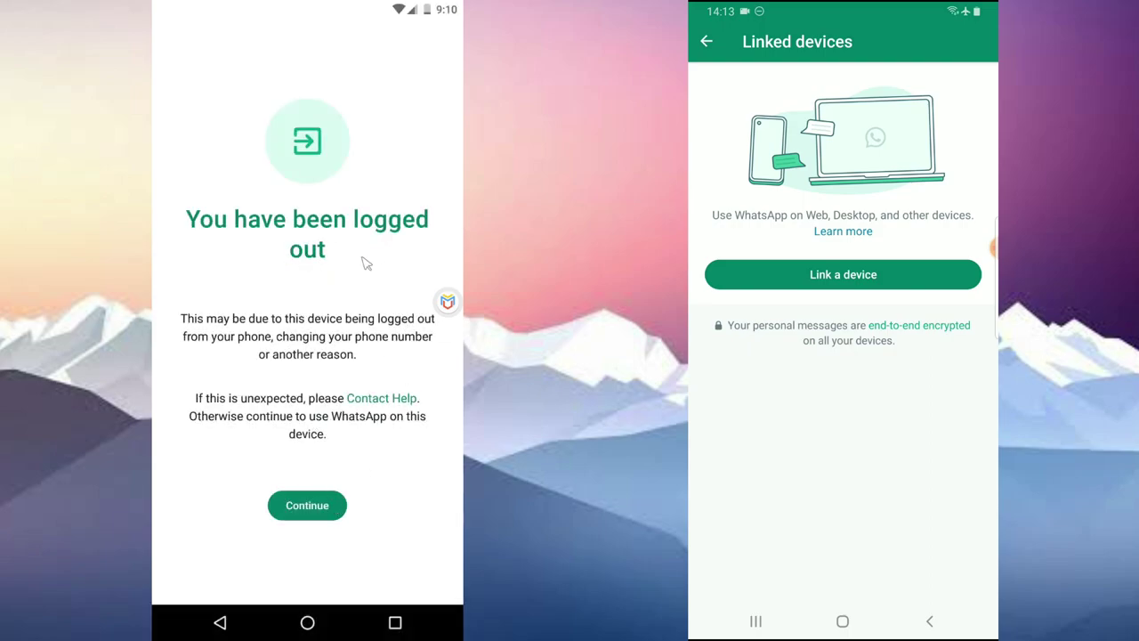
left_click(309, 497)
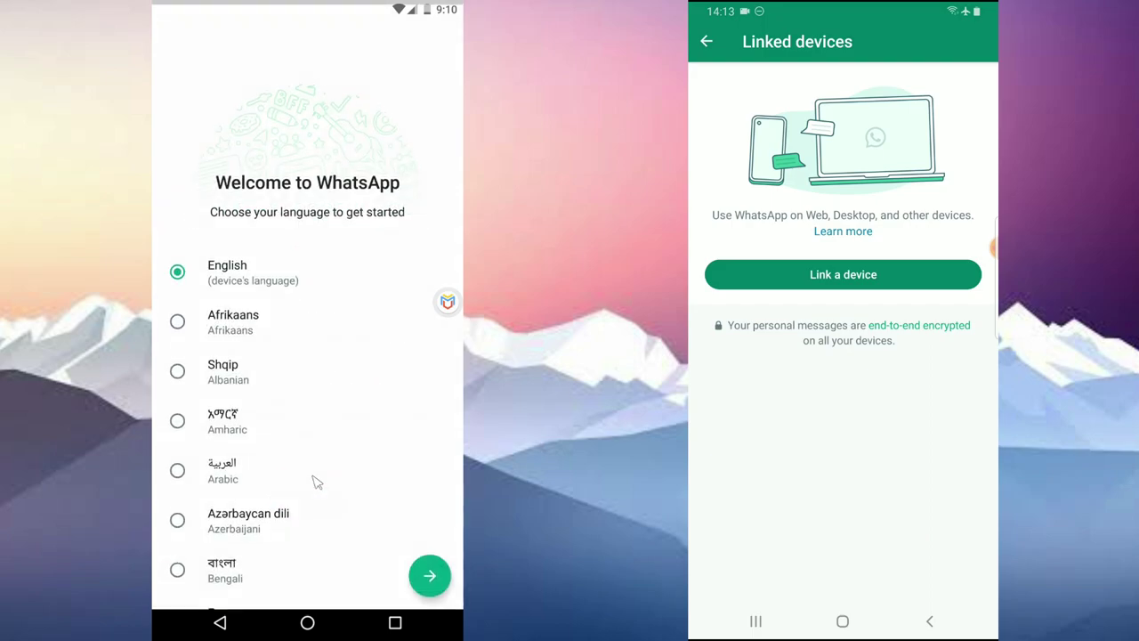
left_click(422, 562)
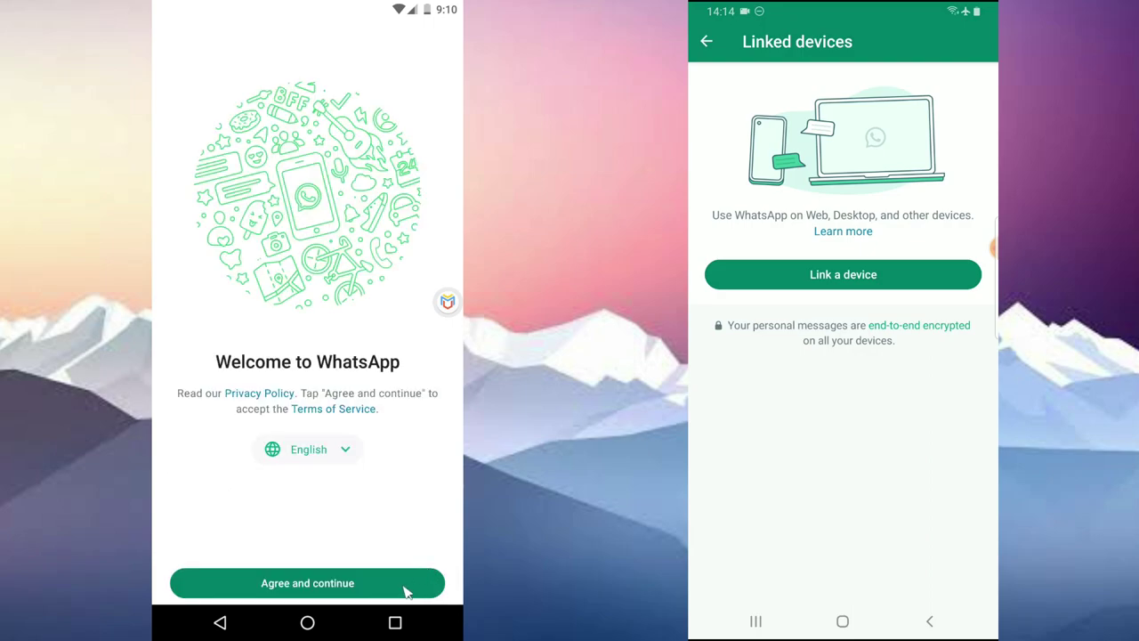
left_click(403, 589)
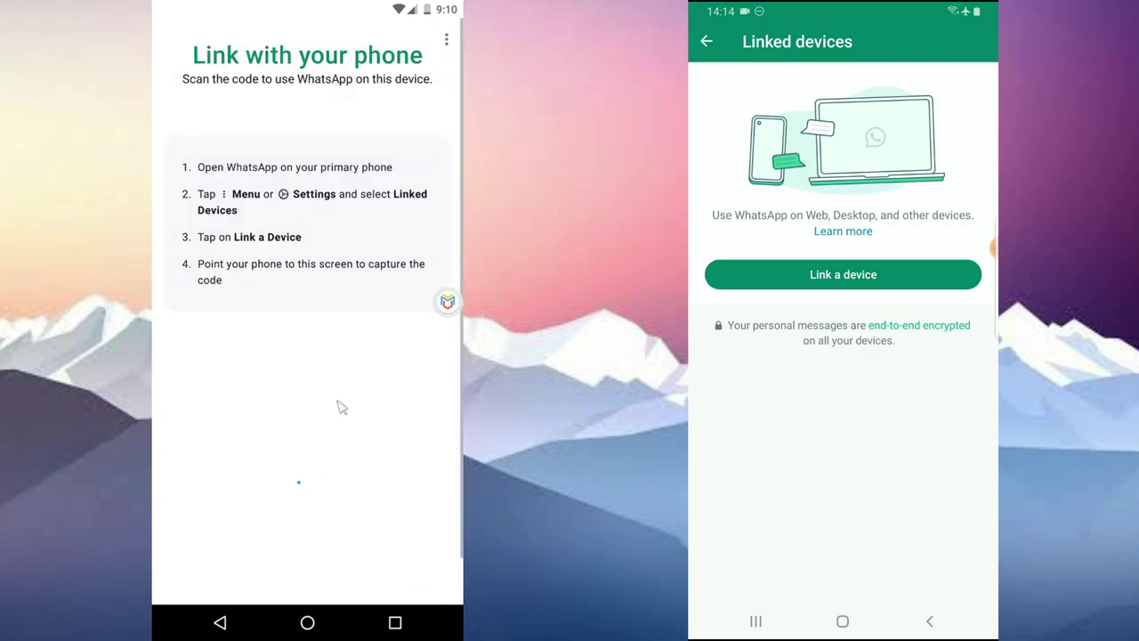